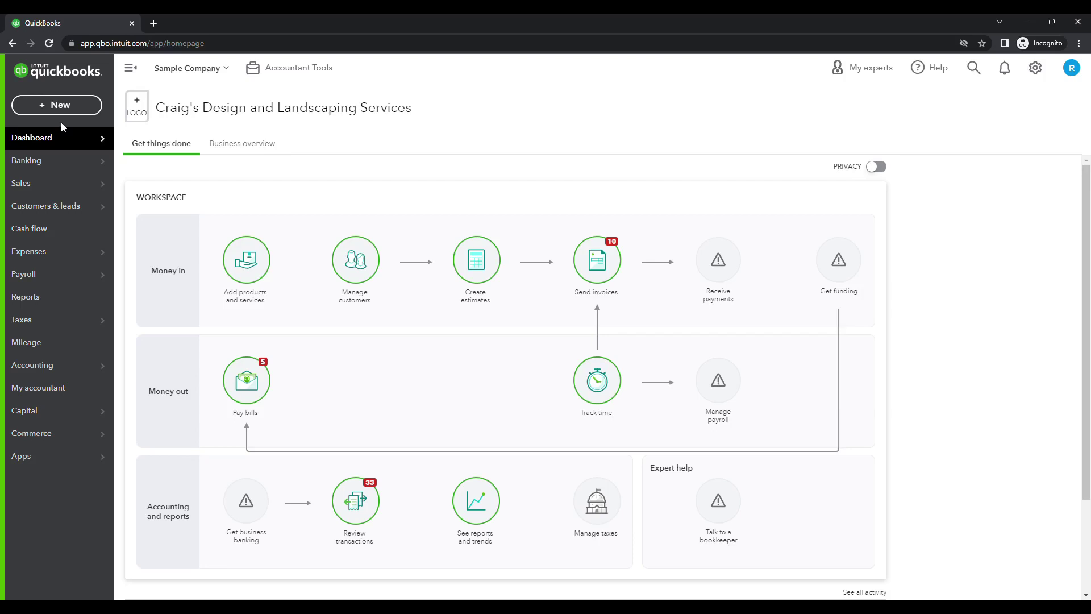
# Start a new service item in Products and Services and name it "Client Retainers"
pyautogui.click(23, 183)
pyautogui.click(480, 130)
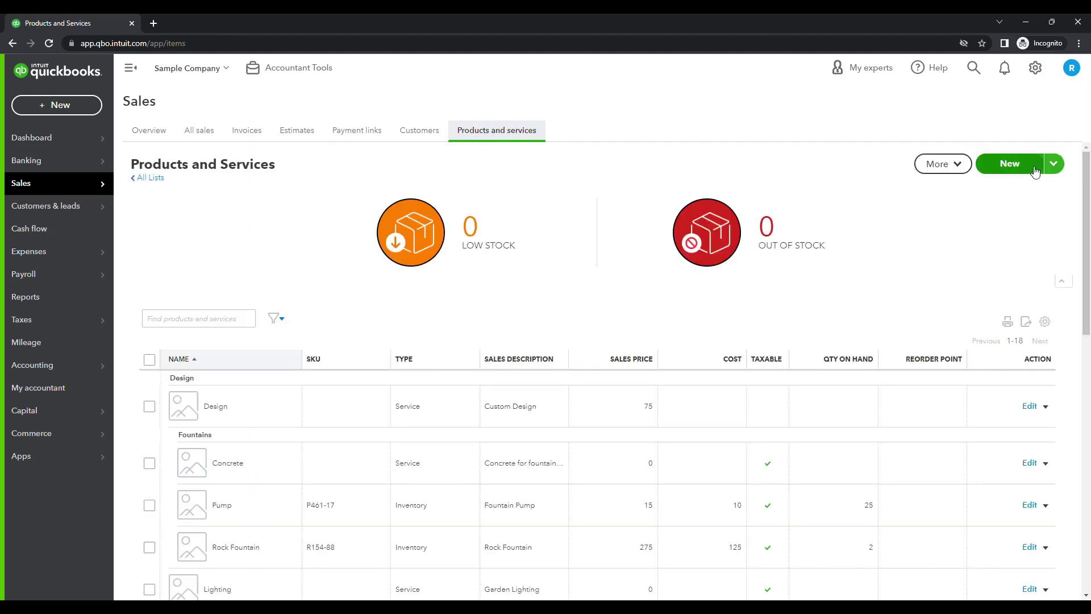
pyautogui.click(1030, 169)
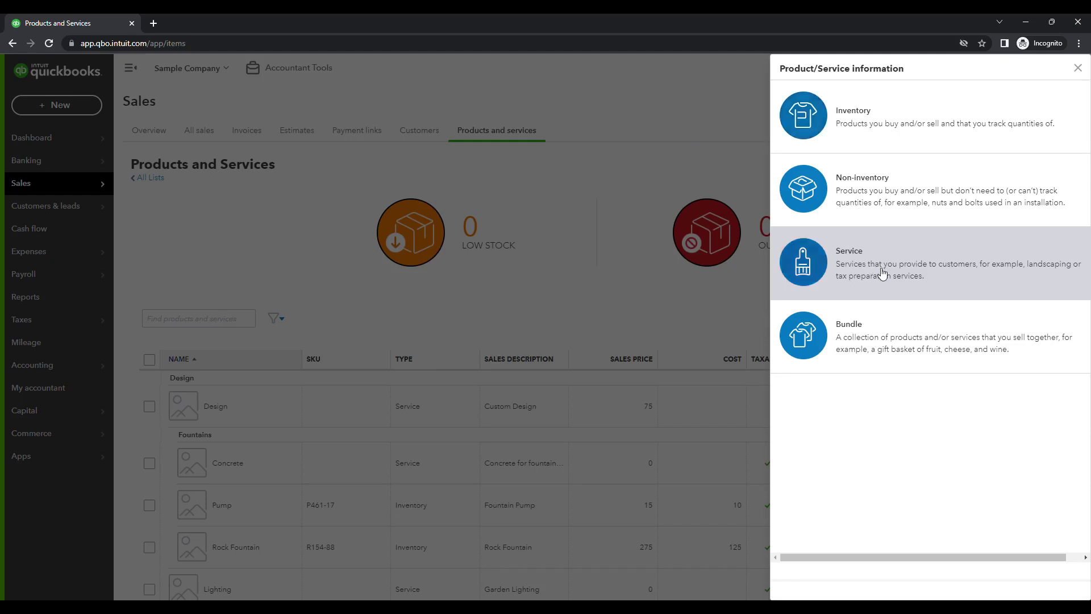
pyautogui.click(817, 262)
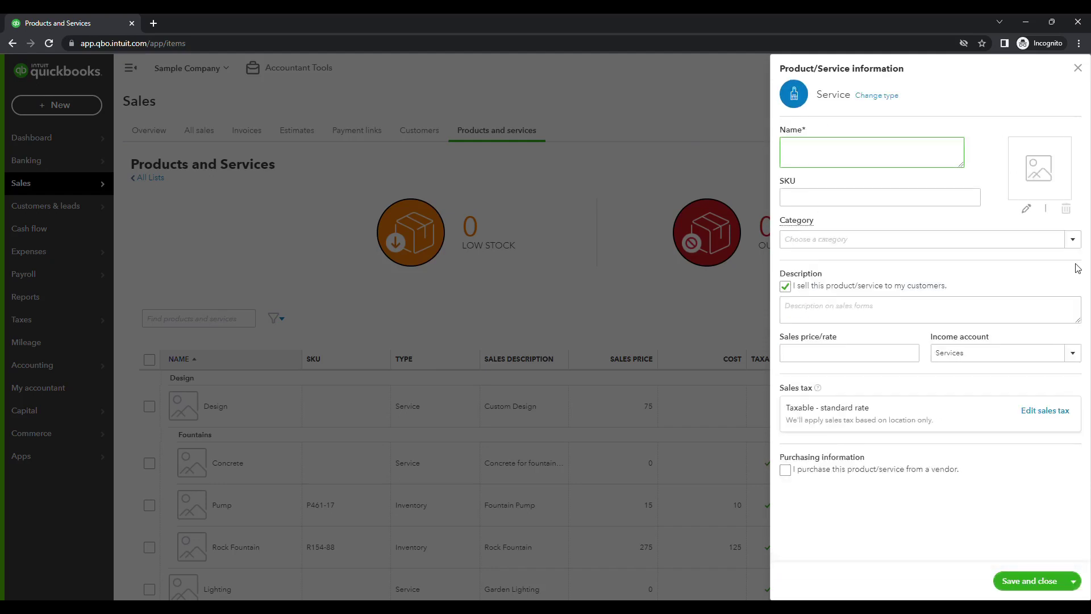
pyautogui.write('Clienn')
pyautogui.write(' Retainers')
# Create a "Client Retainers" account of type Other Current Liabilities and assign it as the service's income account
pyautogui.click(1072, 353)
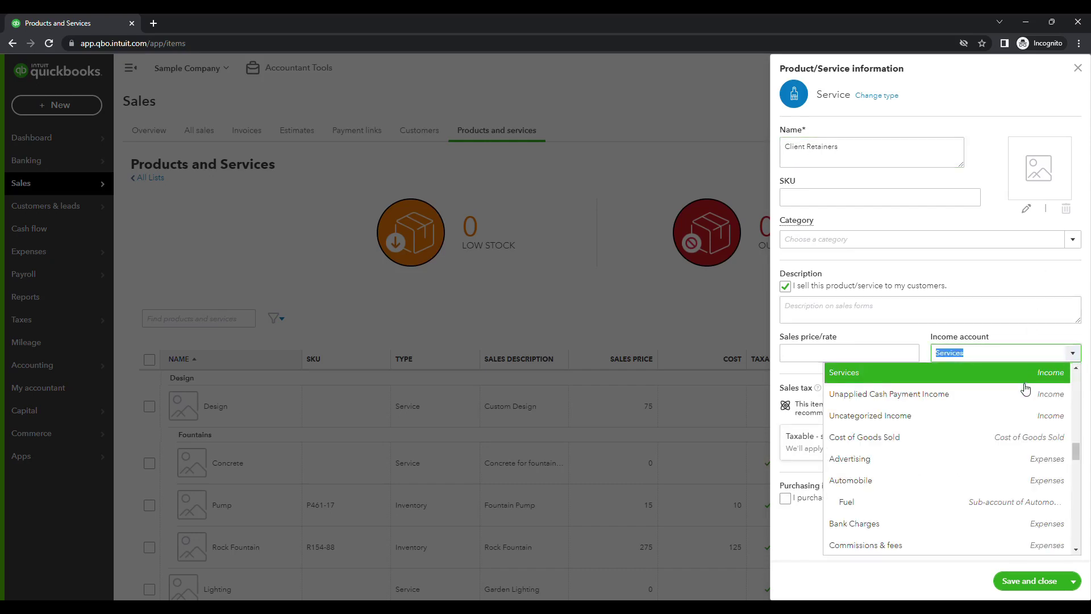
pyautogui.scroll(-2, 1025, 402)
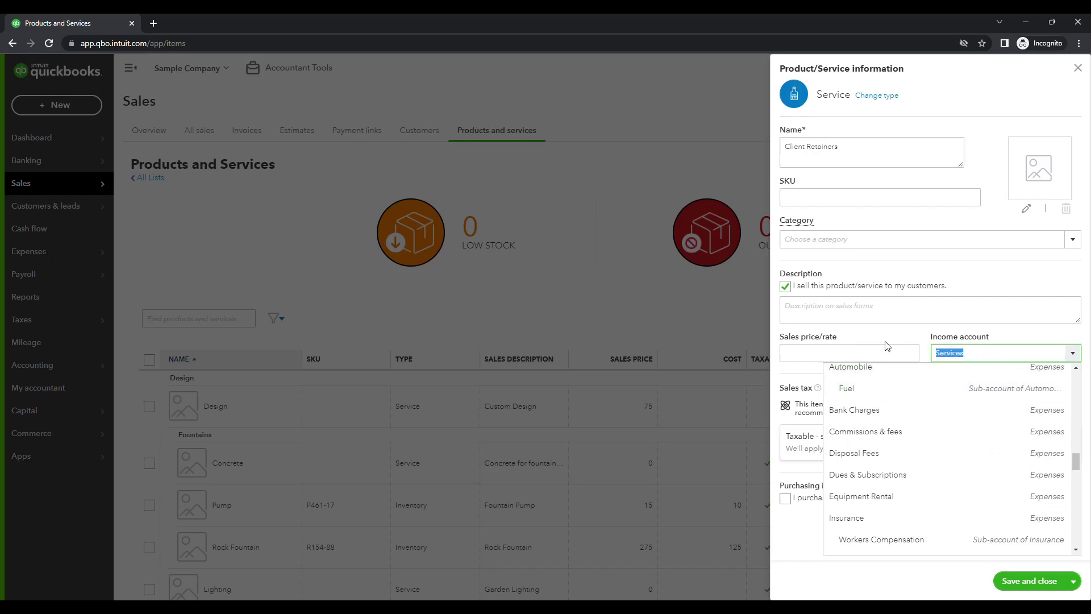
pyautogui.write('Client ')
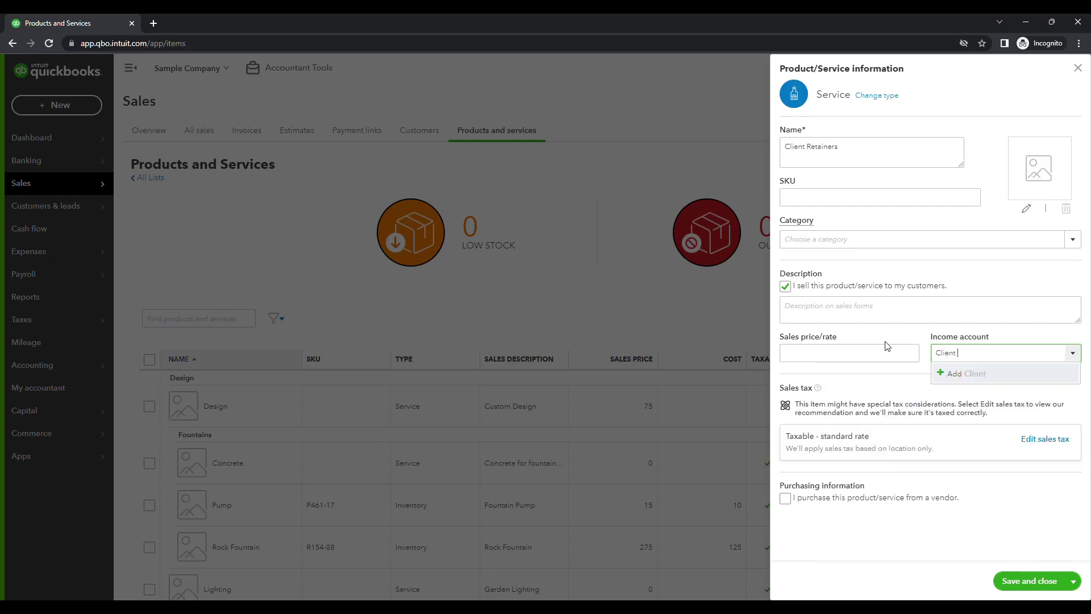
pyautogui.write('Retainers')
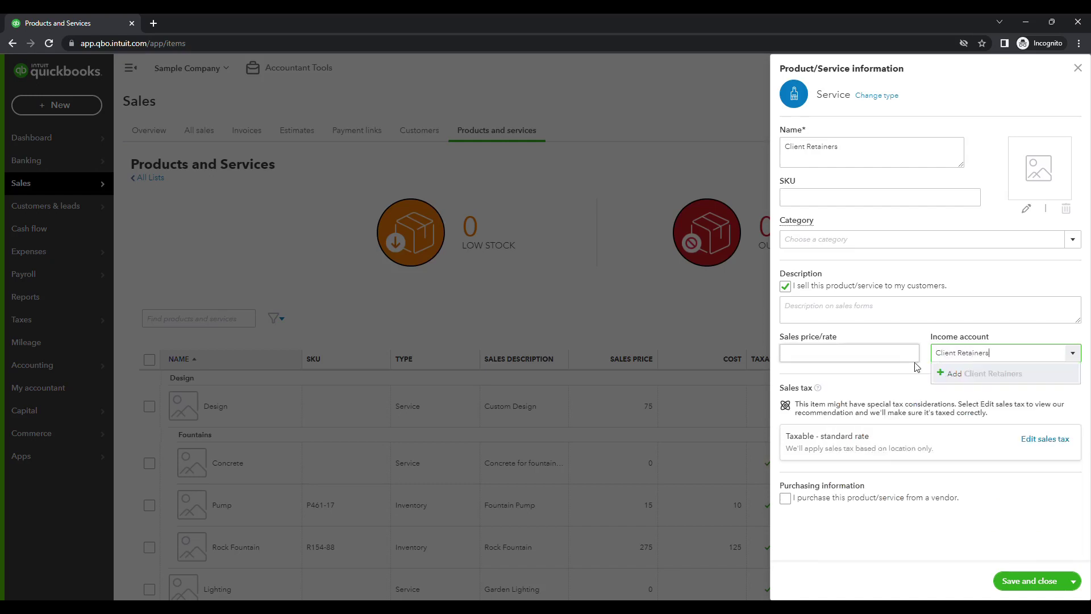
pyautogui.click(955, 373)
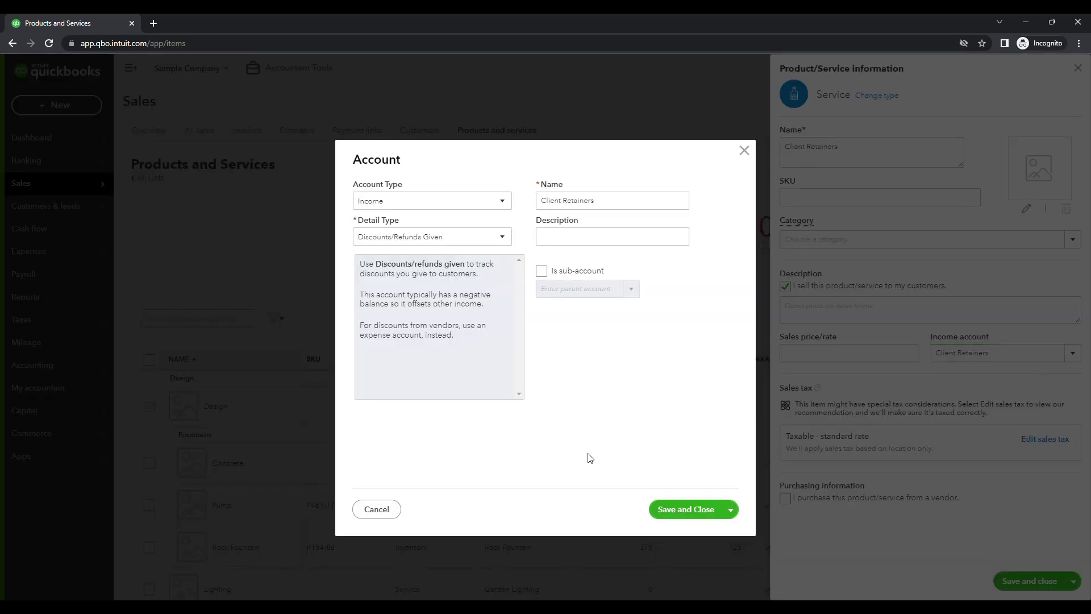
pyautogui.click(499, 204)
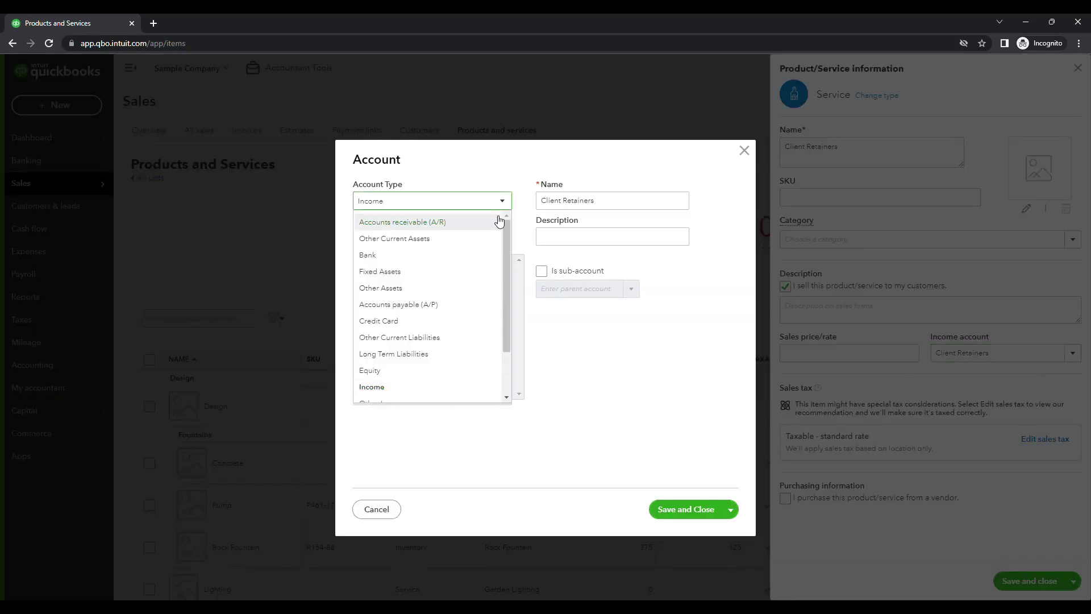
pyautogui.click(428, 341)
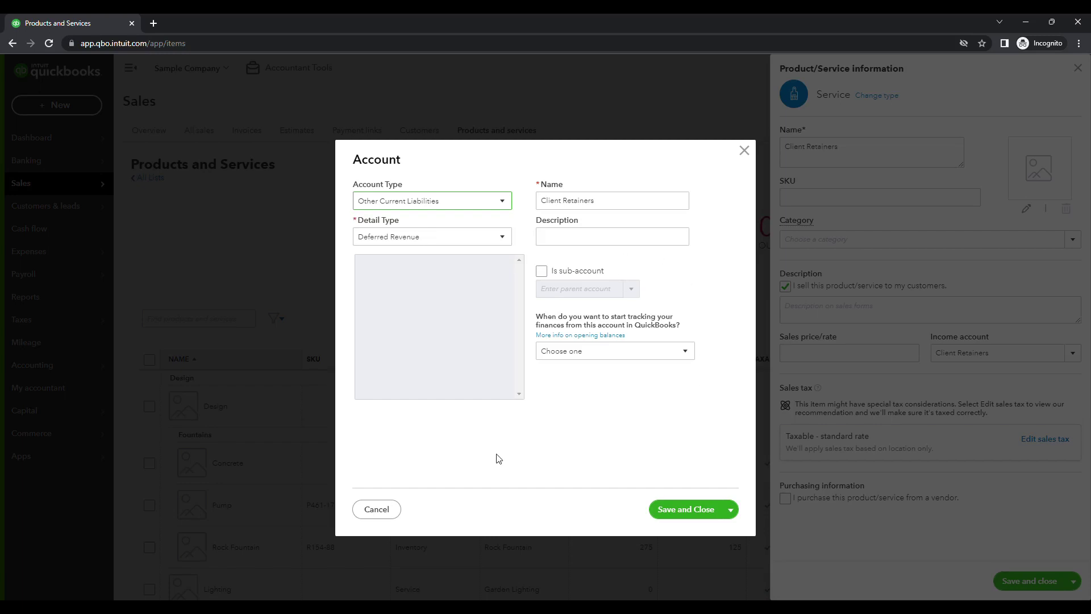
pyautogui.click(700, 512)
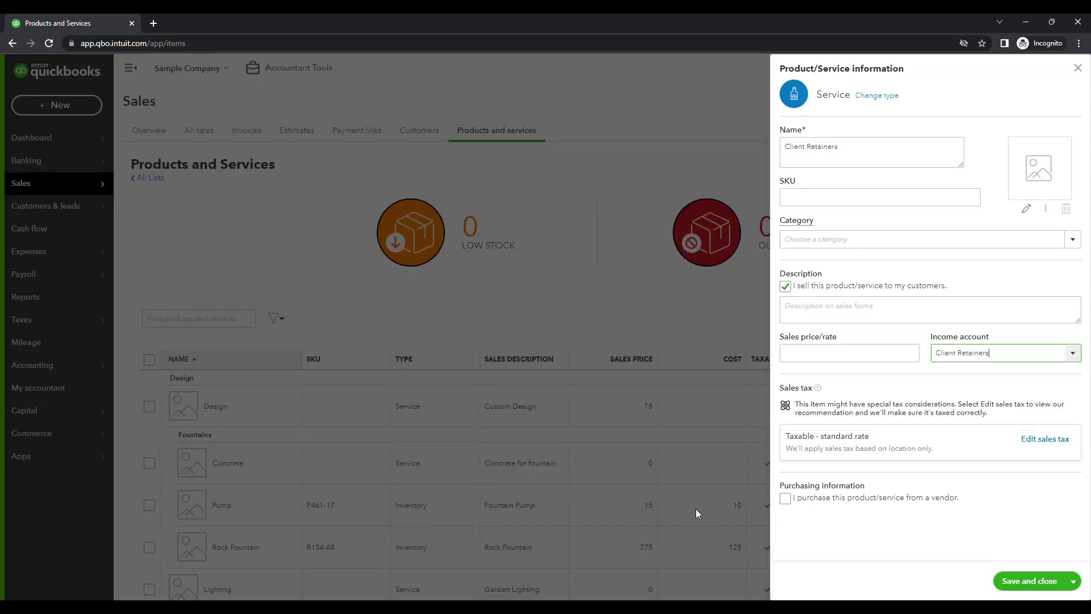
# Set the Client Retainers service's sales tax to Nontaxable and save the item
pyautogui.click(1043, 440)
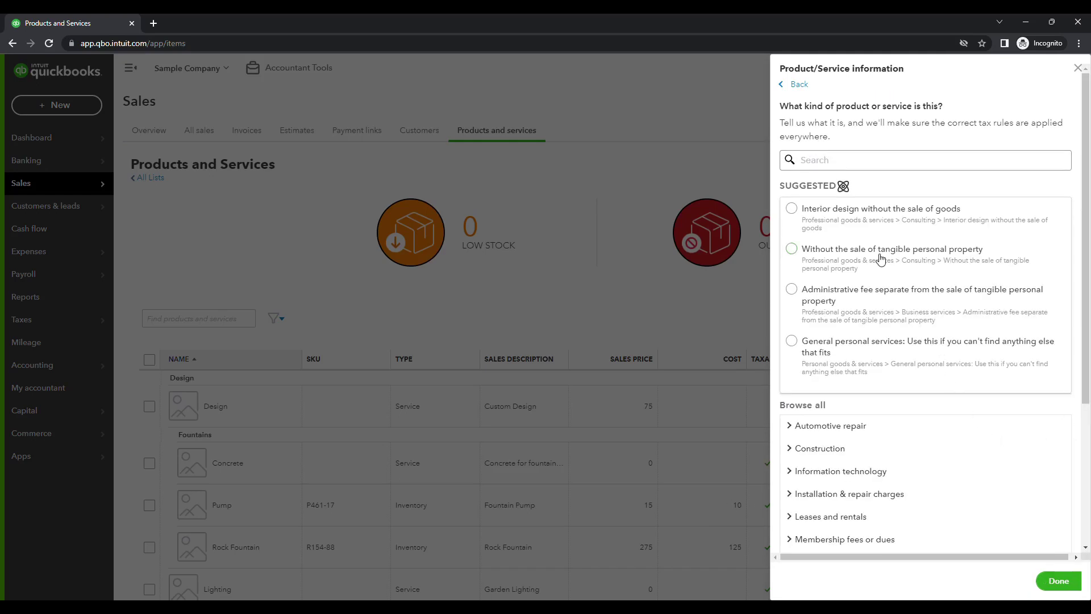
pyautogui.scroll(-5, 879, 256)
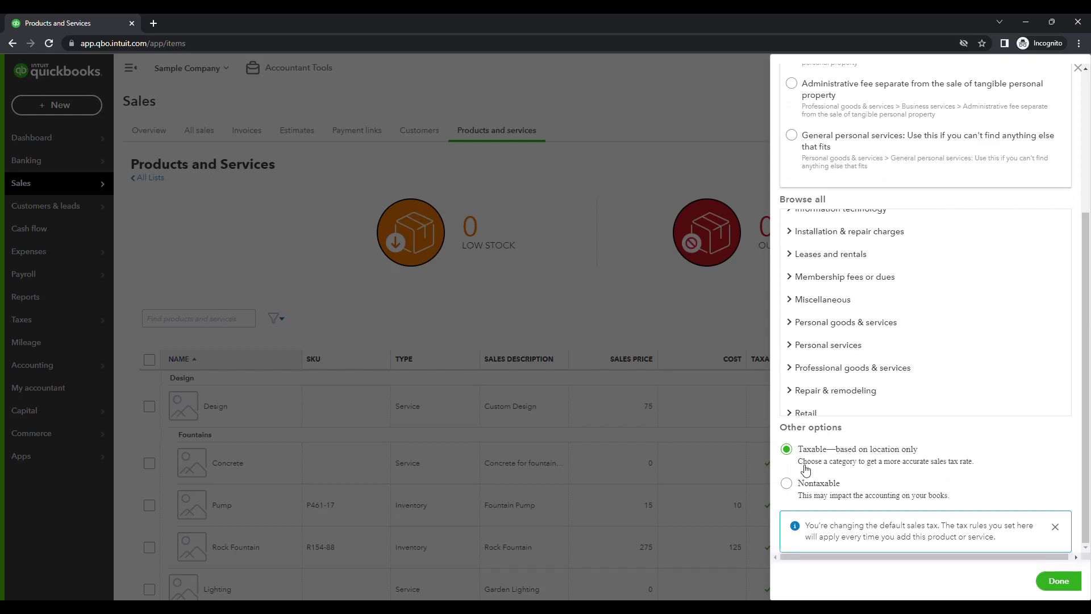
pyautogui.click(788, 486)
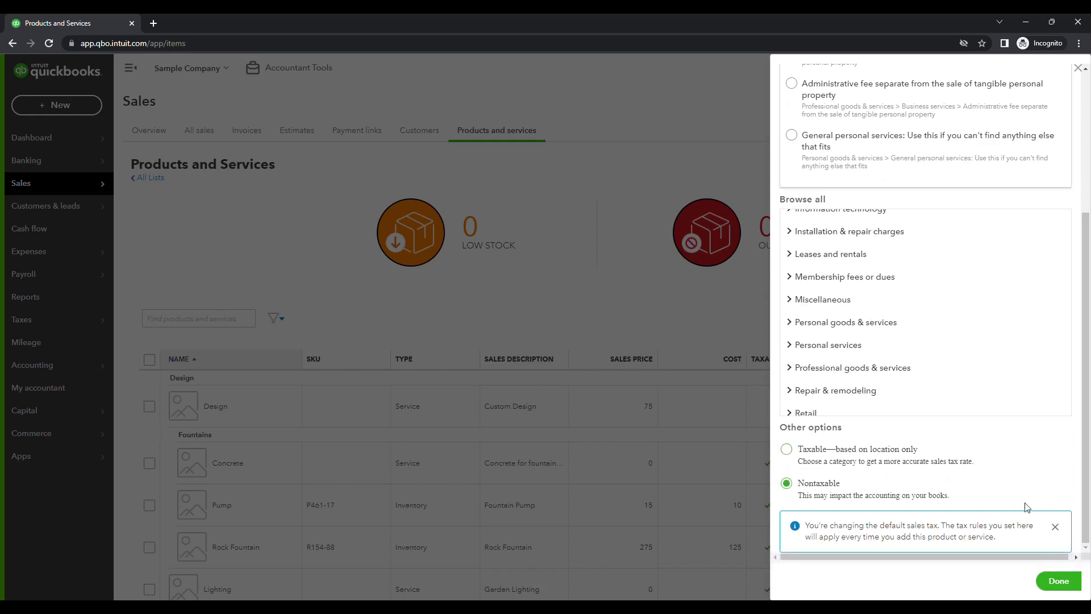
pyautogui.click(1059, 580)
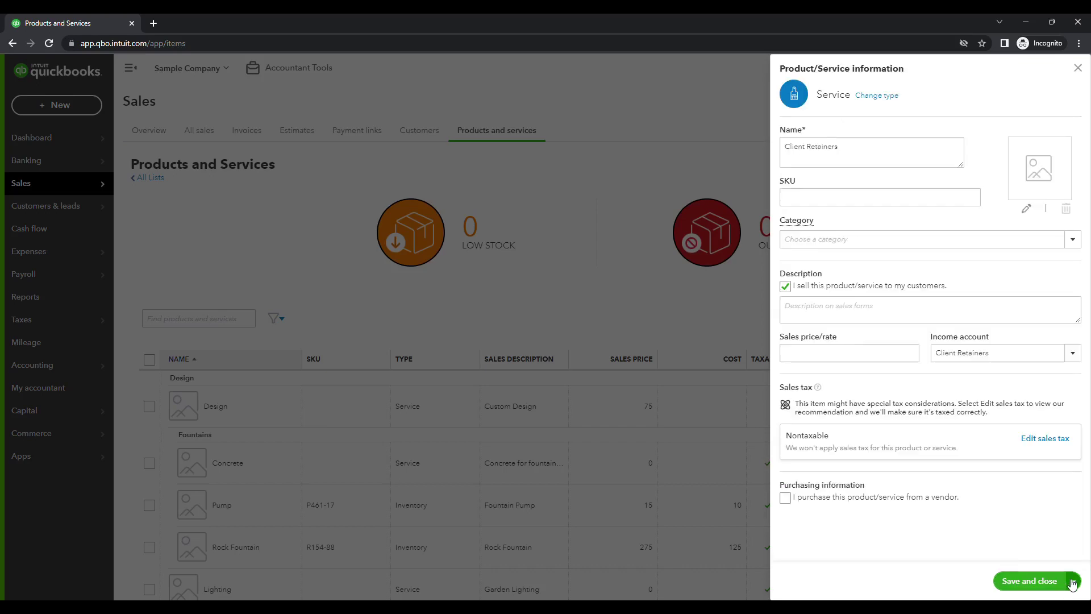
pyautogui.click(1016, 581)
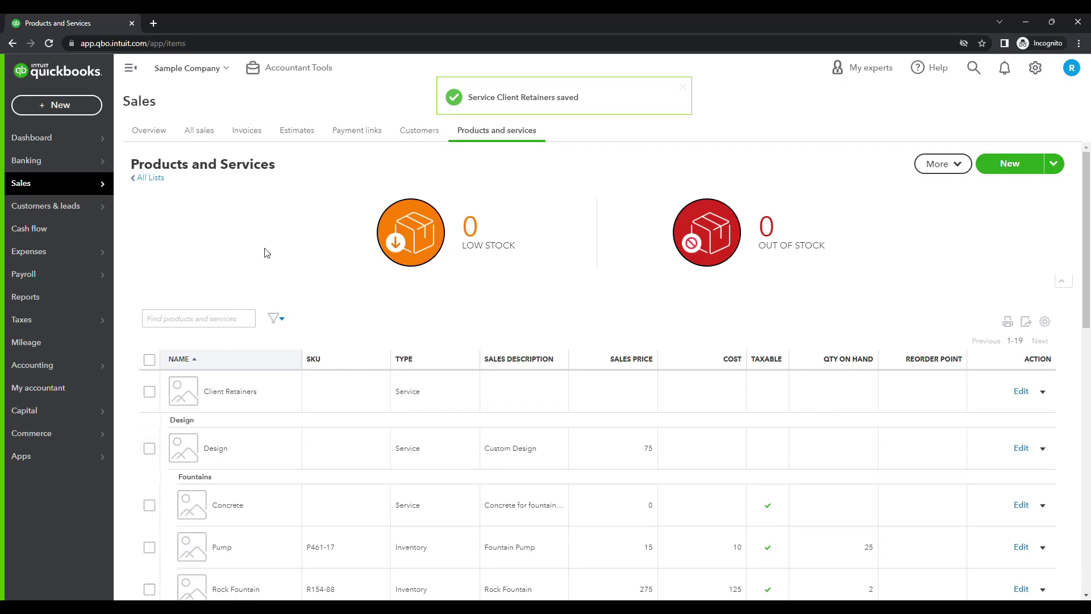
# Start a new sales receipt for customer Cool Cars with Check as the payment method
pyautogui.click(81, 109)
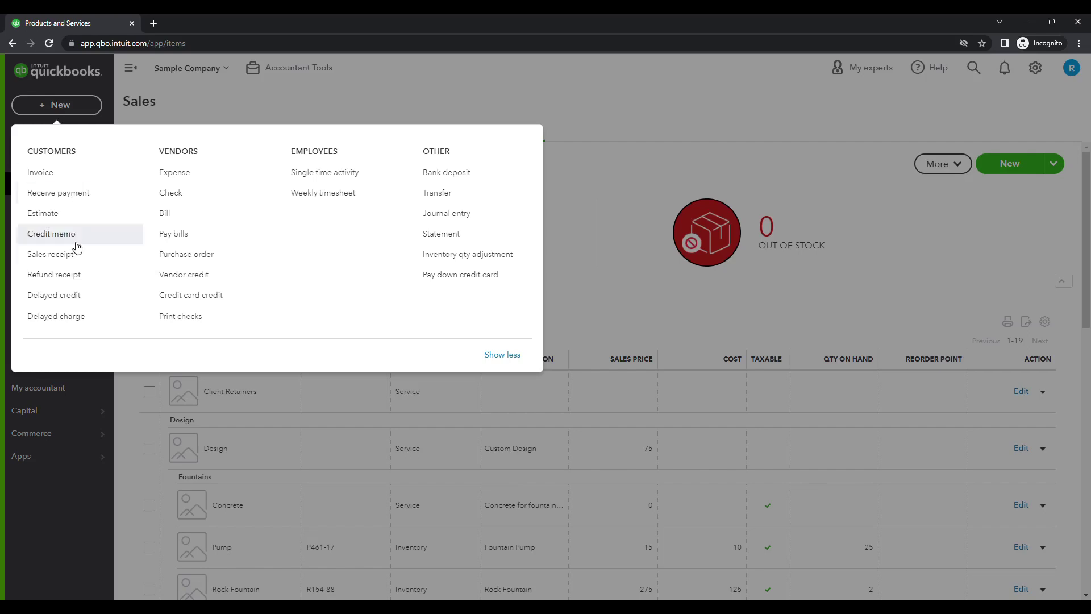
pyautogui.click(107, 257)
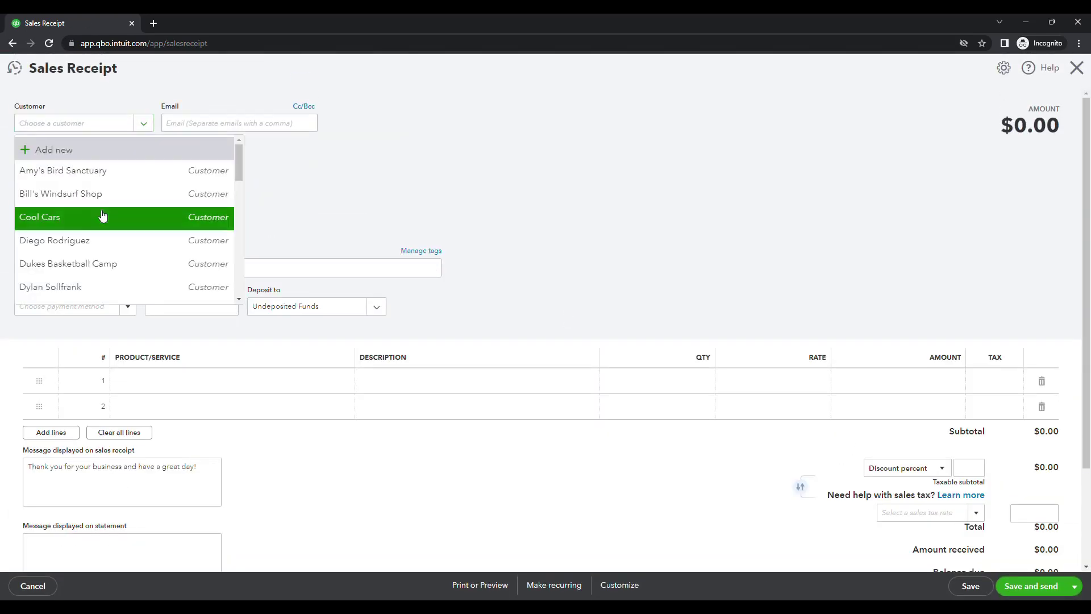
pyautogui.click(102, 216)
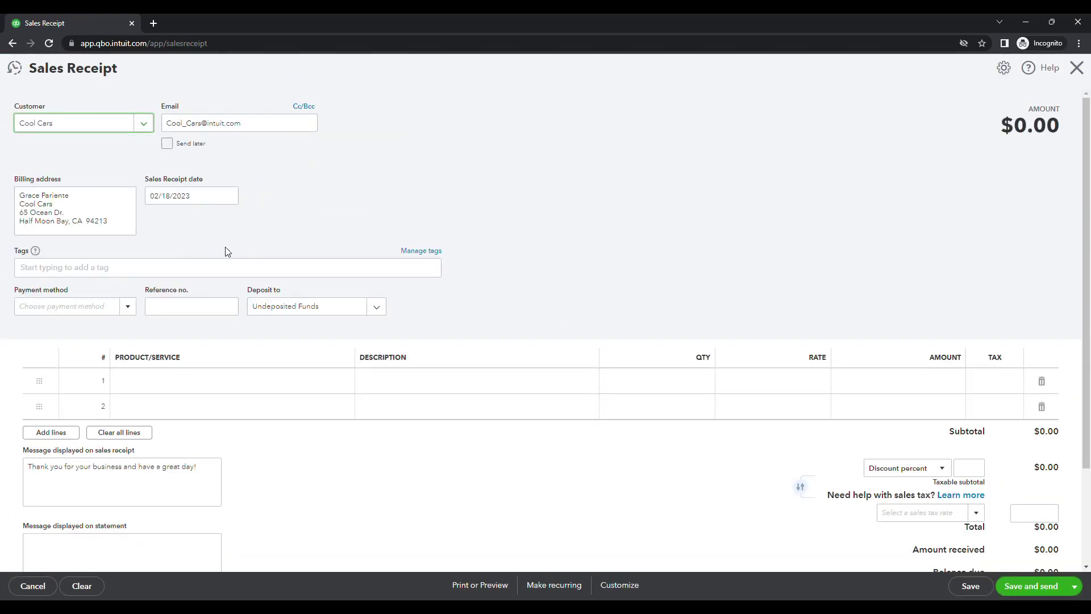
pyautogui.click(127, 306)
pyautogui.click(64, 385)
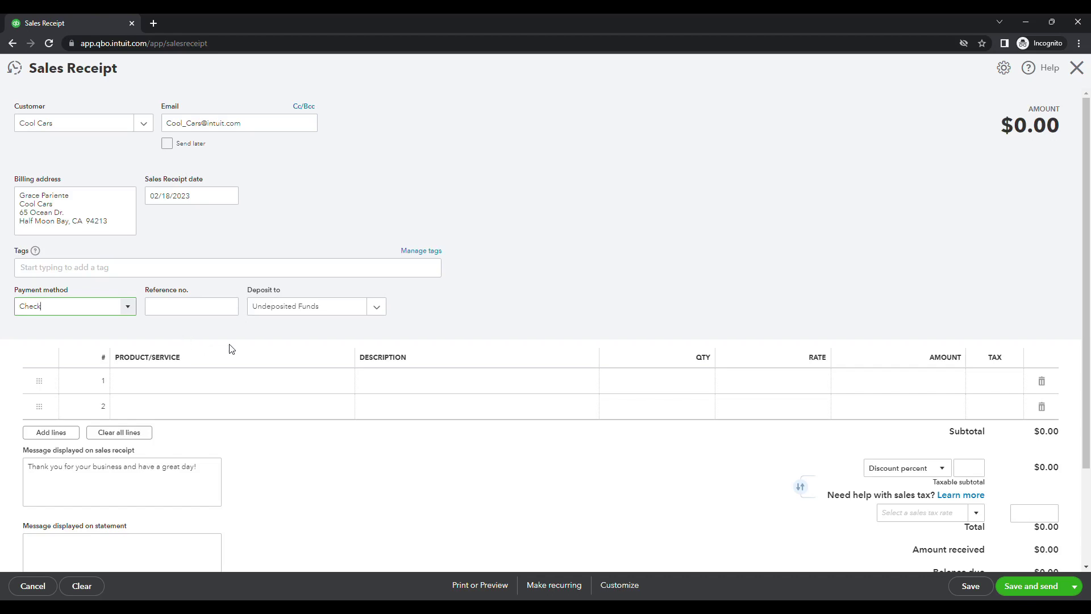
# Add the Client Retainers service to the receipt's first line with a rate of 2500
pyautogui.click(365, 380)
pyautogui.click(342, 380)
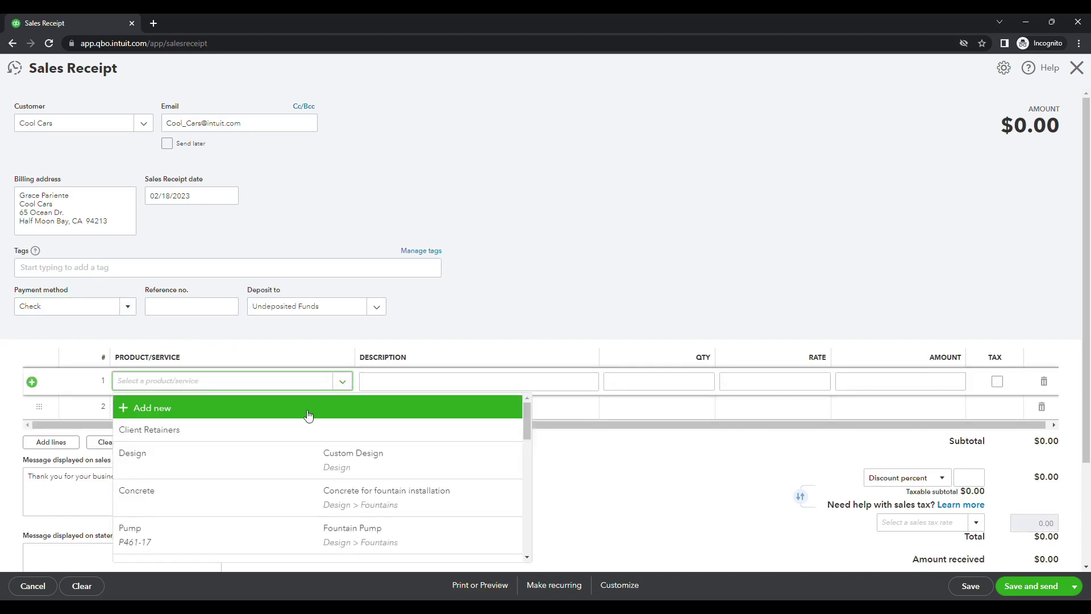
pyautogui.click(305, 429)
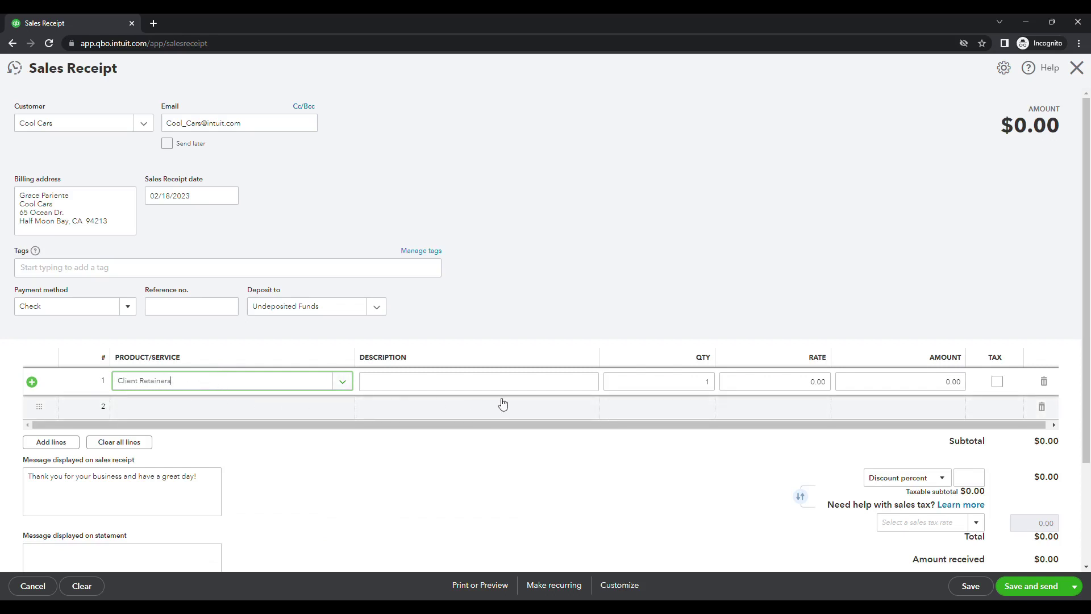
pyautogui.click(789, 381)
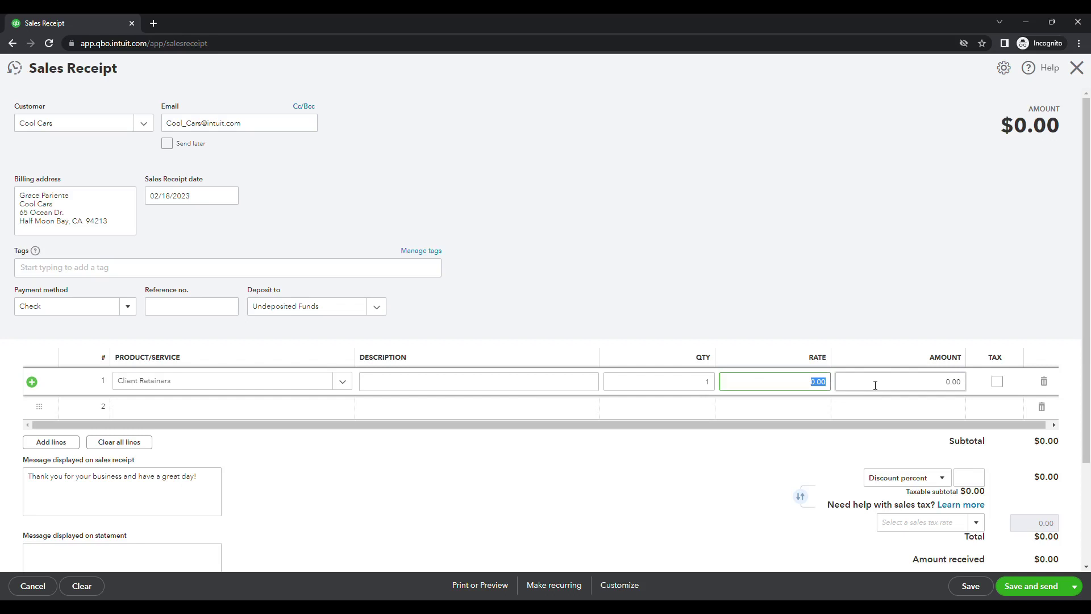
pyautogui.write('2500')
# Enter "Receipt of retainer" as the message displayed on the statement and save the sales receipt
pyautogui.click(710, 487)
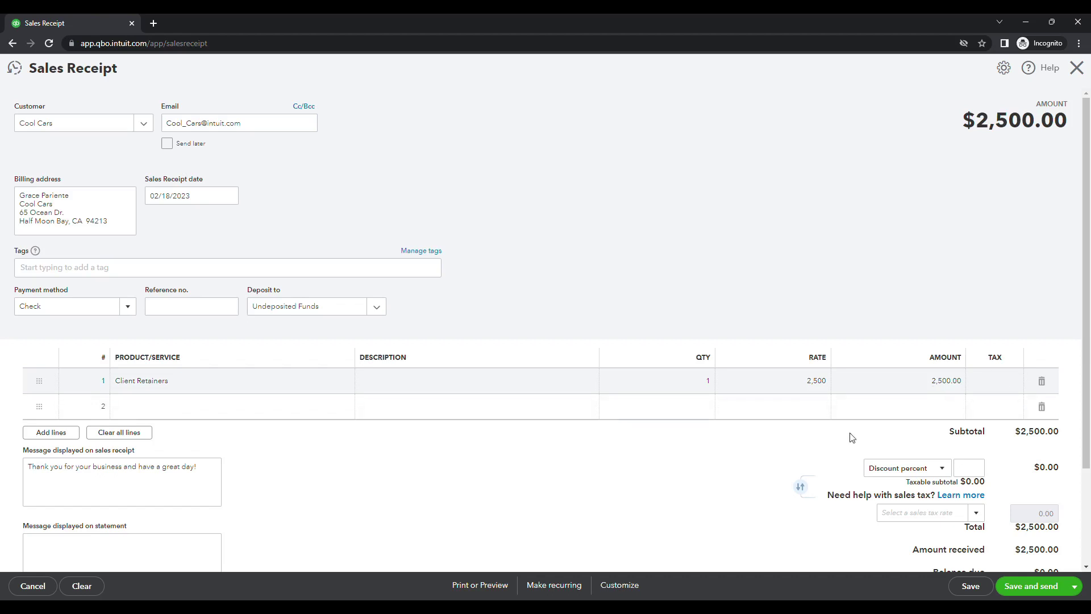
pyautogui.write('Receipt of retainer')
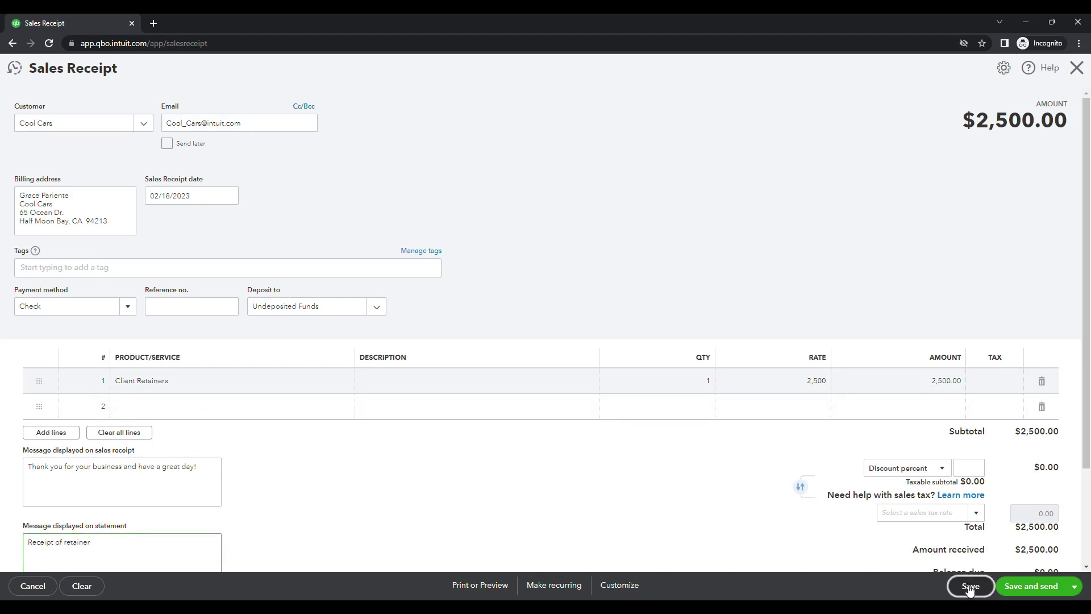
pyautogui.click(969, 586)
# View the saved sales receipt's transaction journal to examine its debit and credit accounts
pyautogui.click(647, 585)
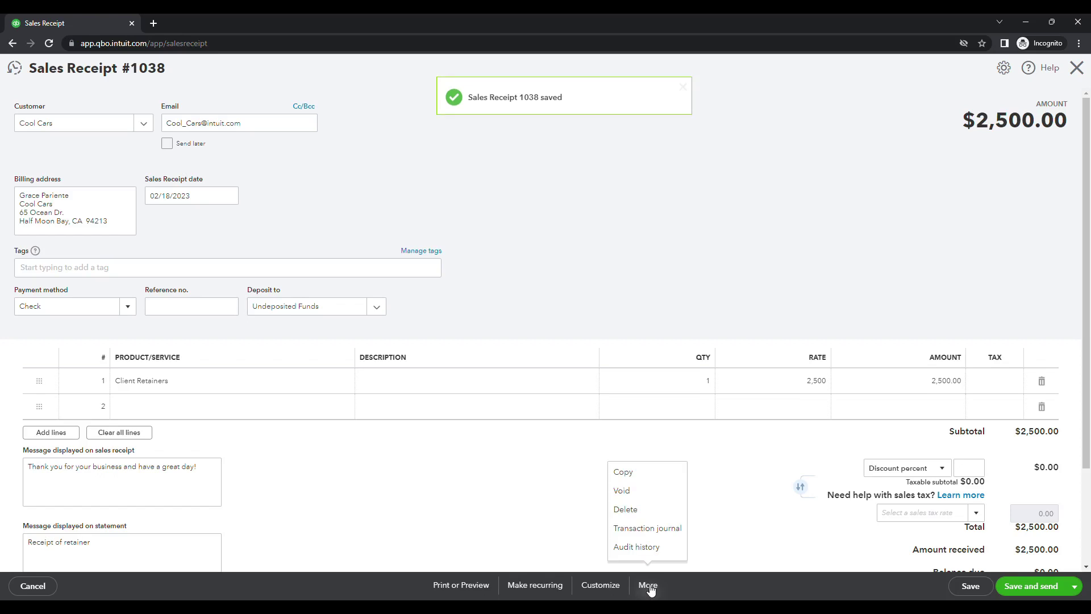
pyautogui.click(646, 528)
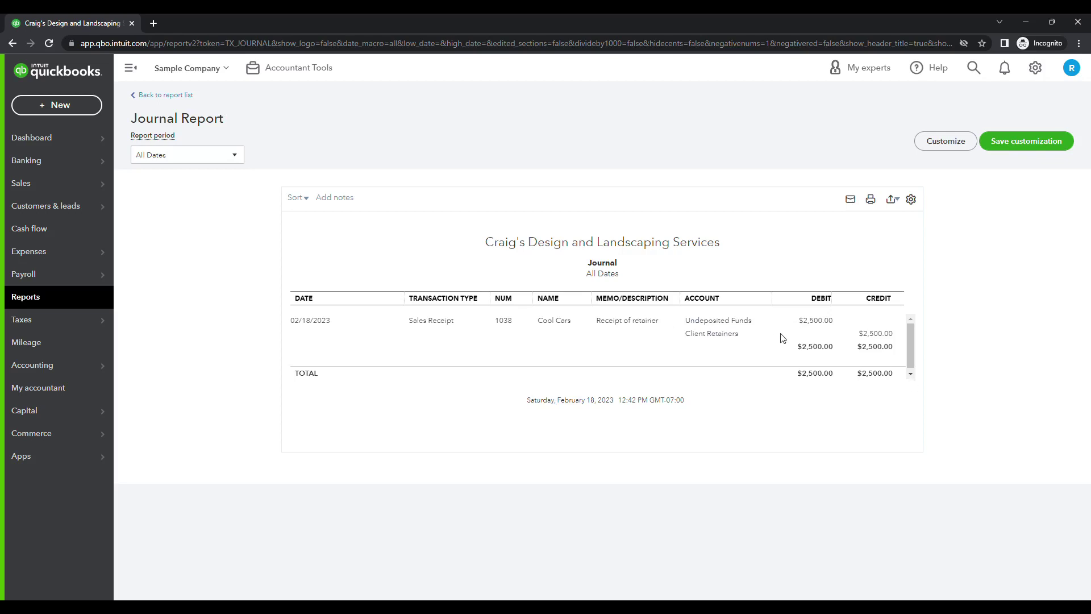
# Start another sales receipt for customer Cool Cars, leaving the payment method blank
pyautogui.click(70, 109)
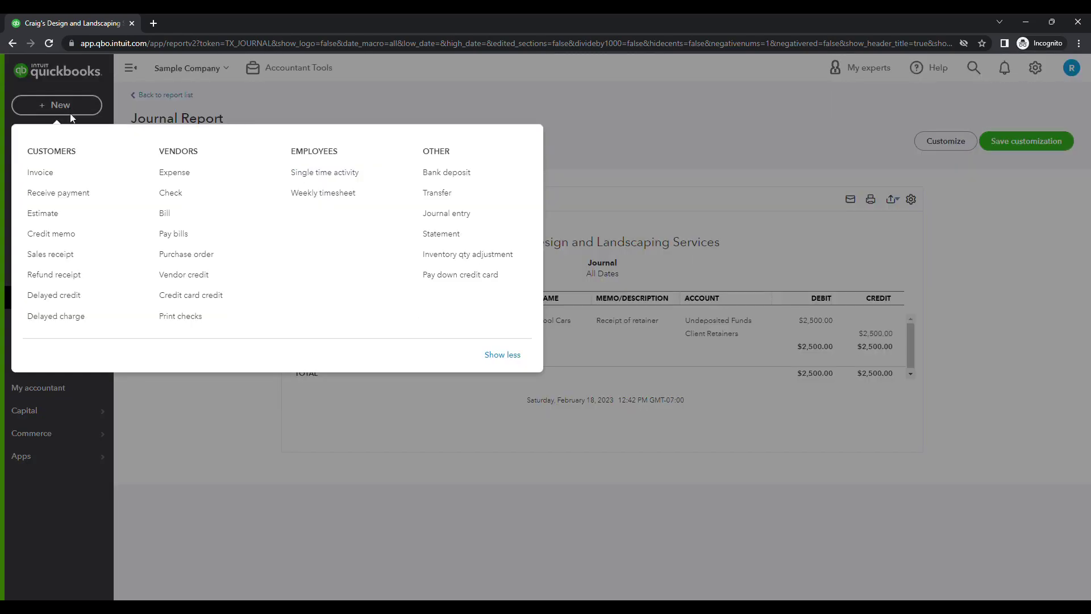
pyautogui.click(93, 261)
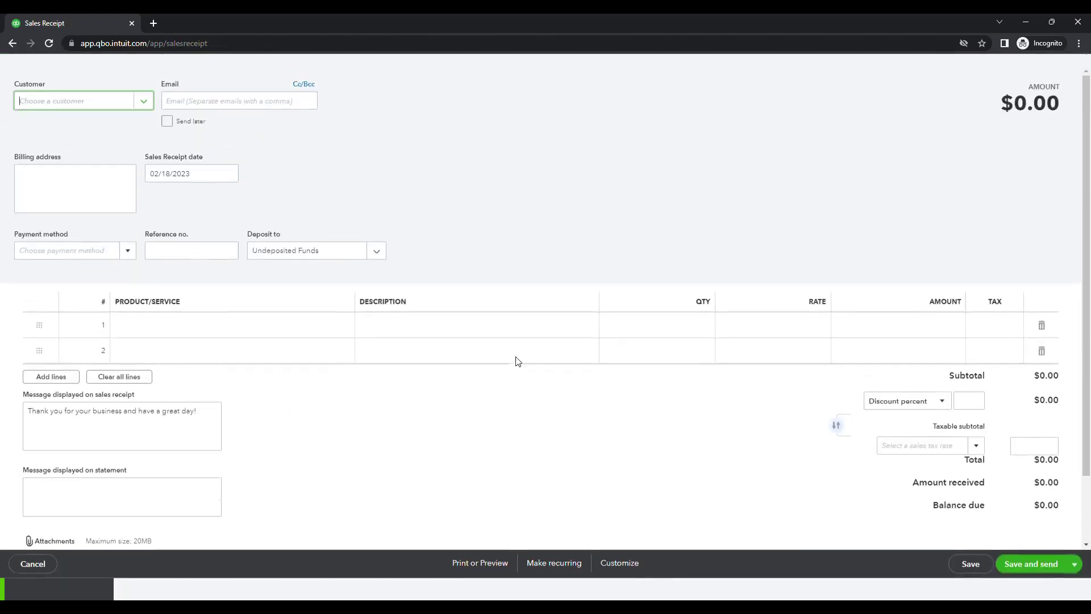
pyautogui.click(143, 123)
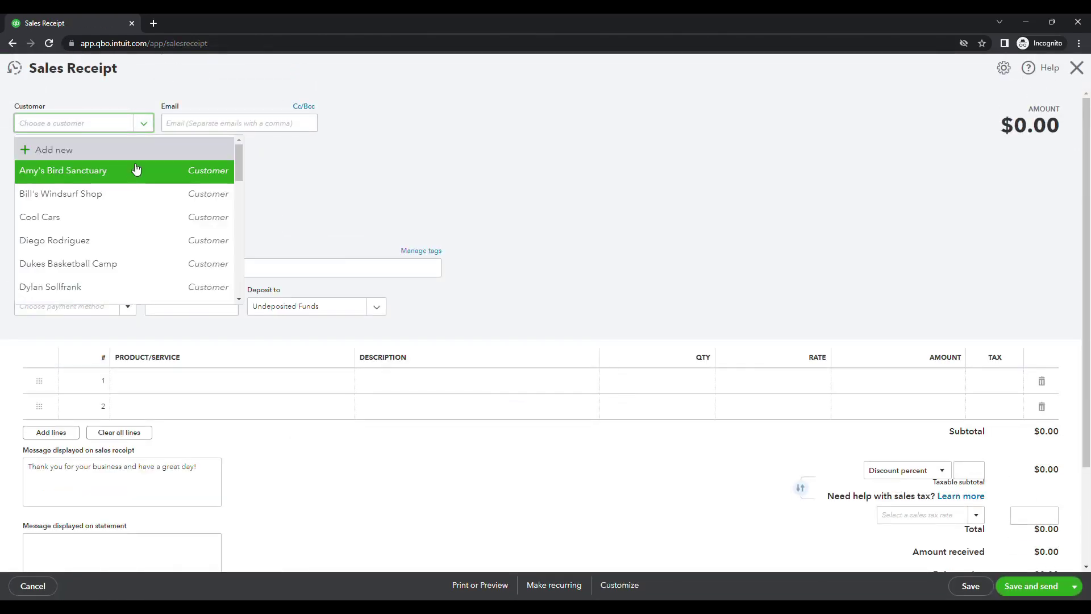
pyautogui.click(145, 217)
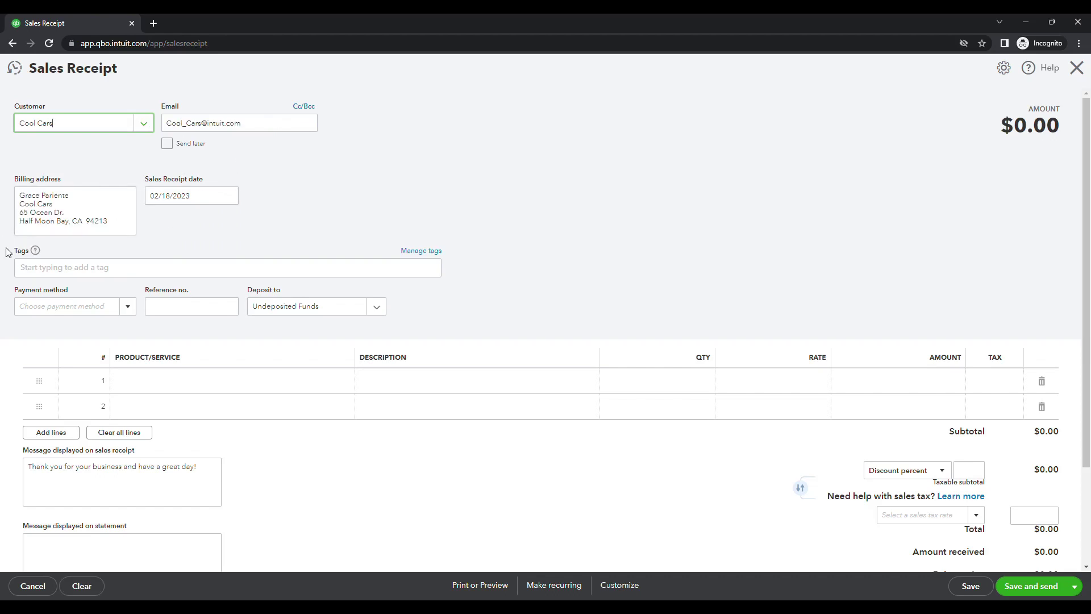
pyautogui.click(52, 314)
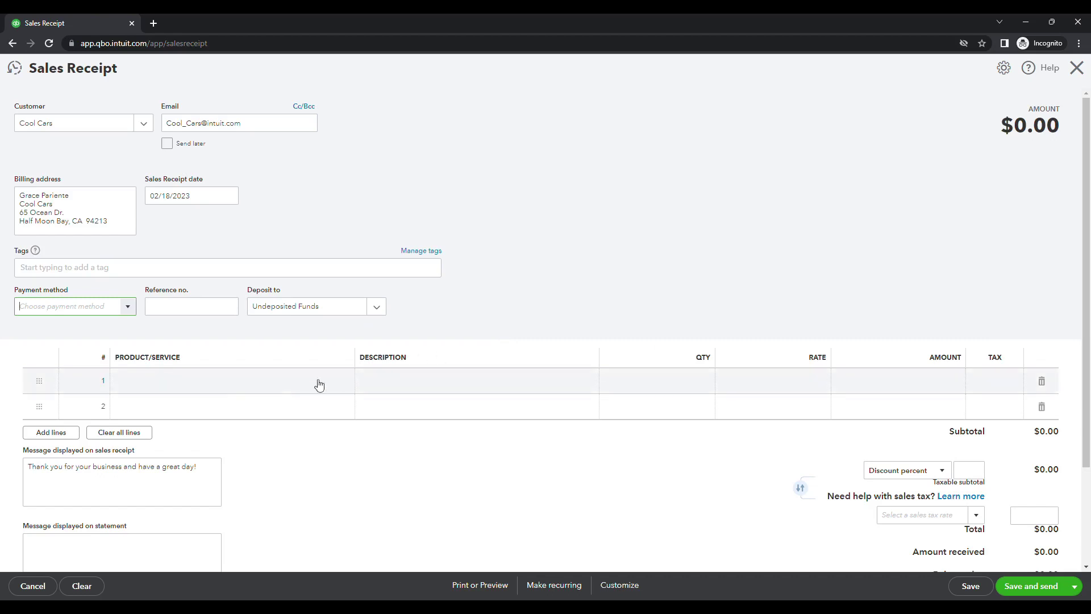
# Add the Design service to the receipt's first line with a rate of 600
pyautogui.click(240, 384)
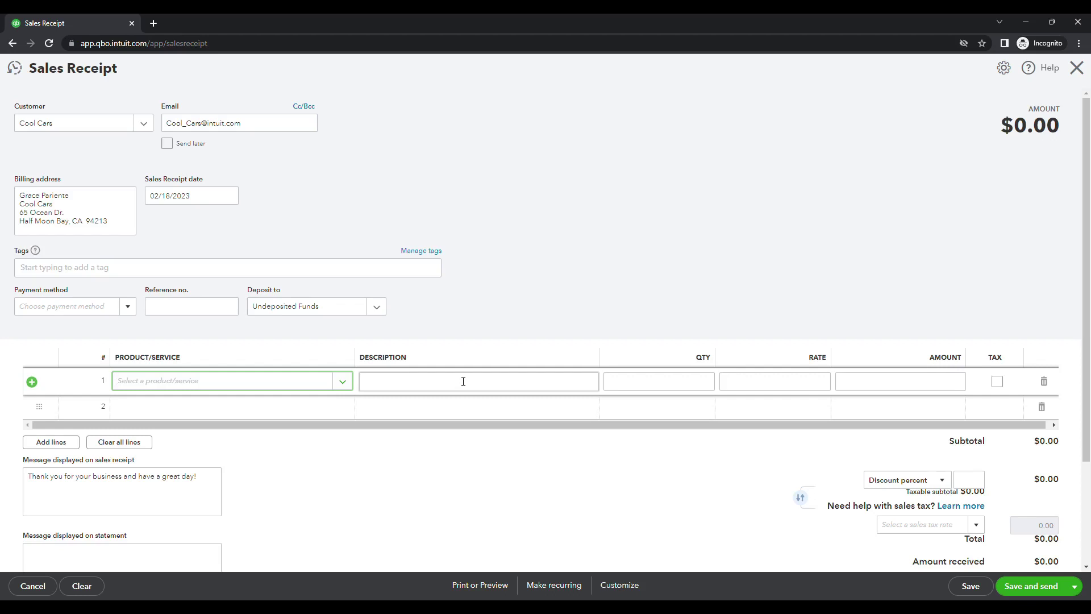
pyautogui.write('de')
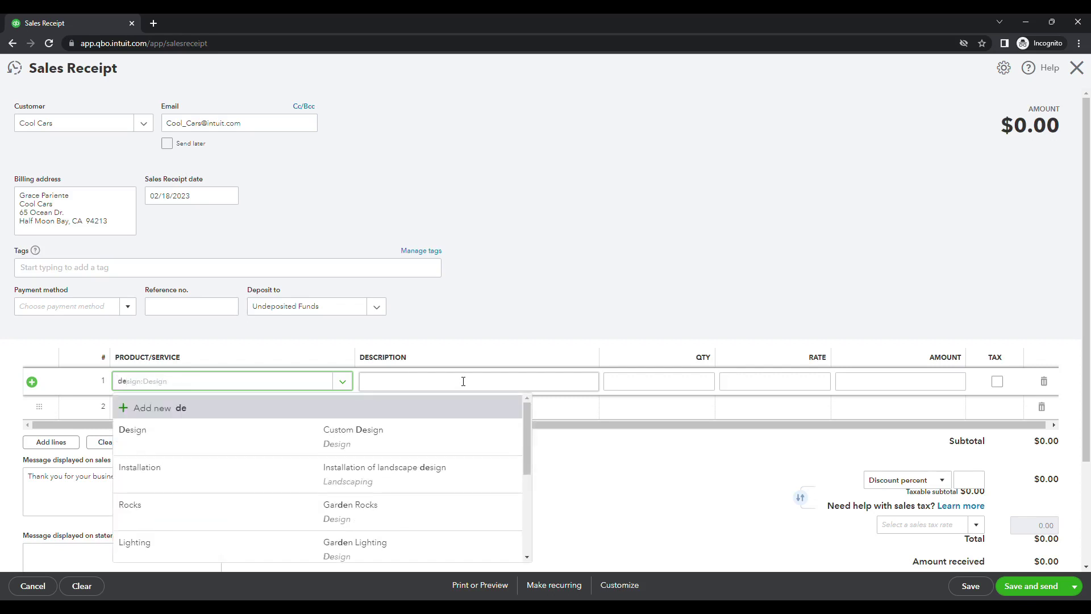
pyautogui.click(367, 430)
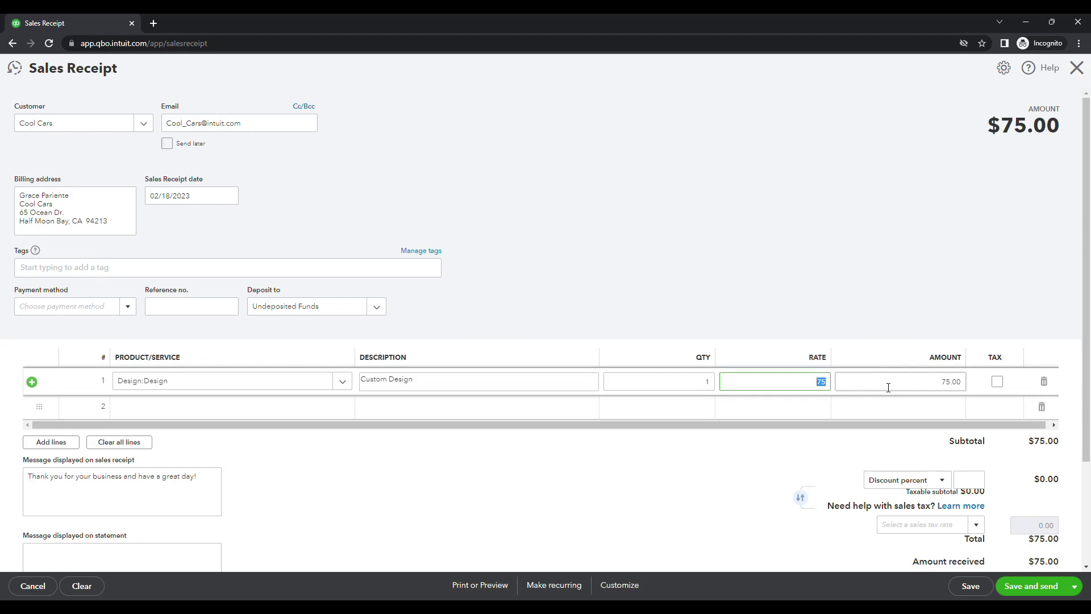
pyautogui.write('600')
pyautogui.click(689, 448)
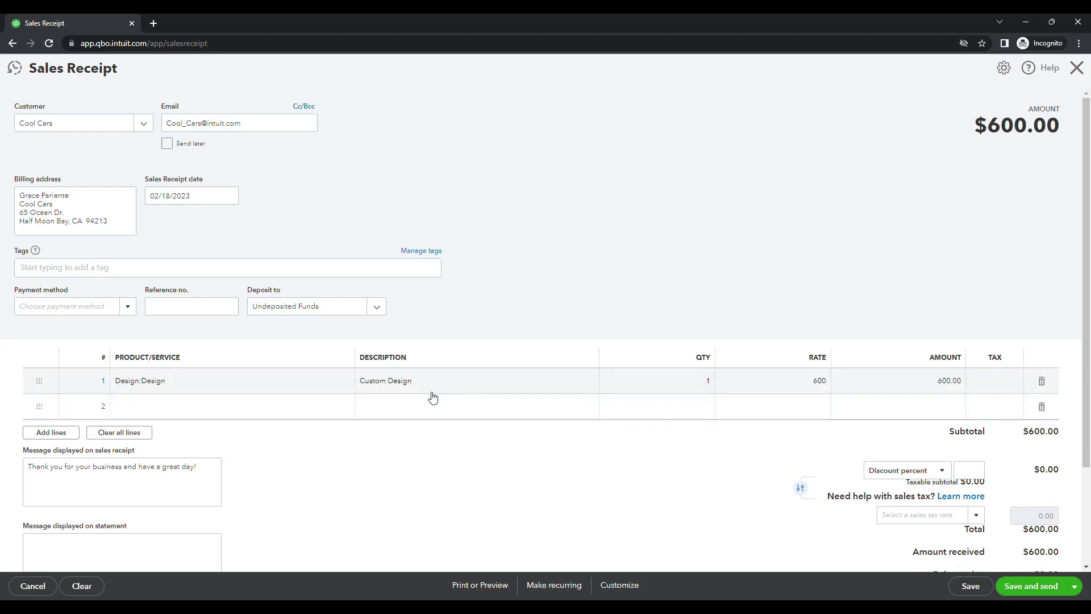
# Add the Client Retainers item to the receipt's second line with a rate of -600
pyautogui.click(168, 409)
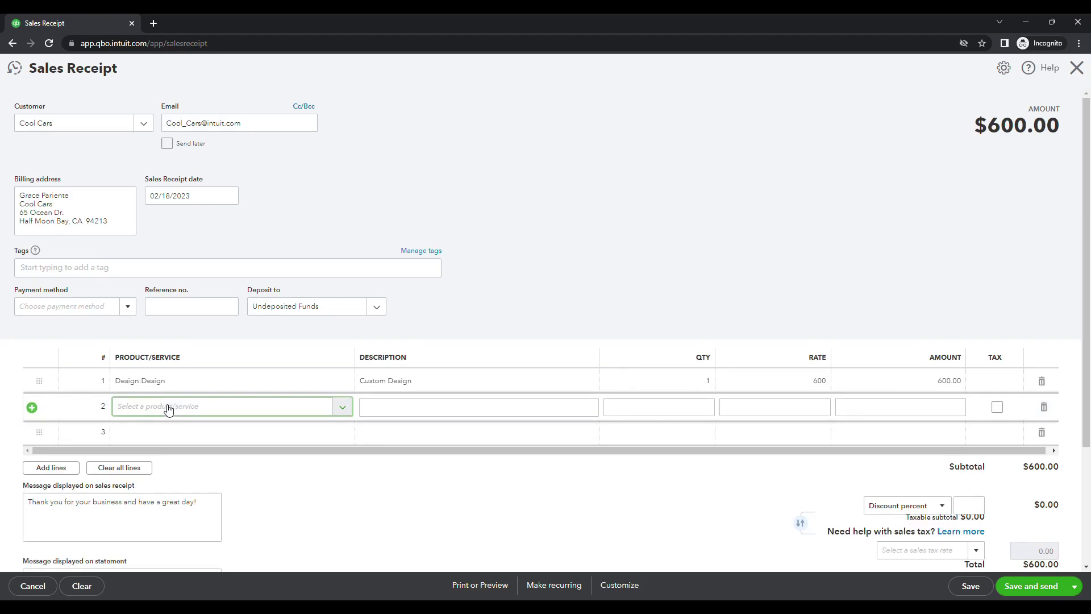
pyautogui.write('cli')
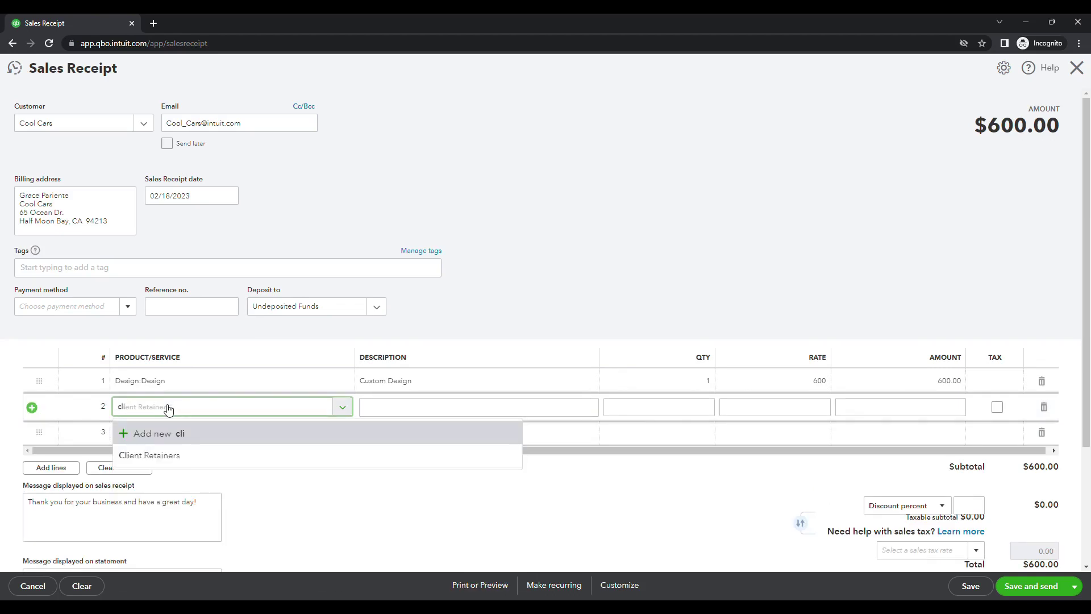
pyautogui.click(149, 455)
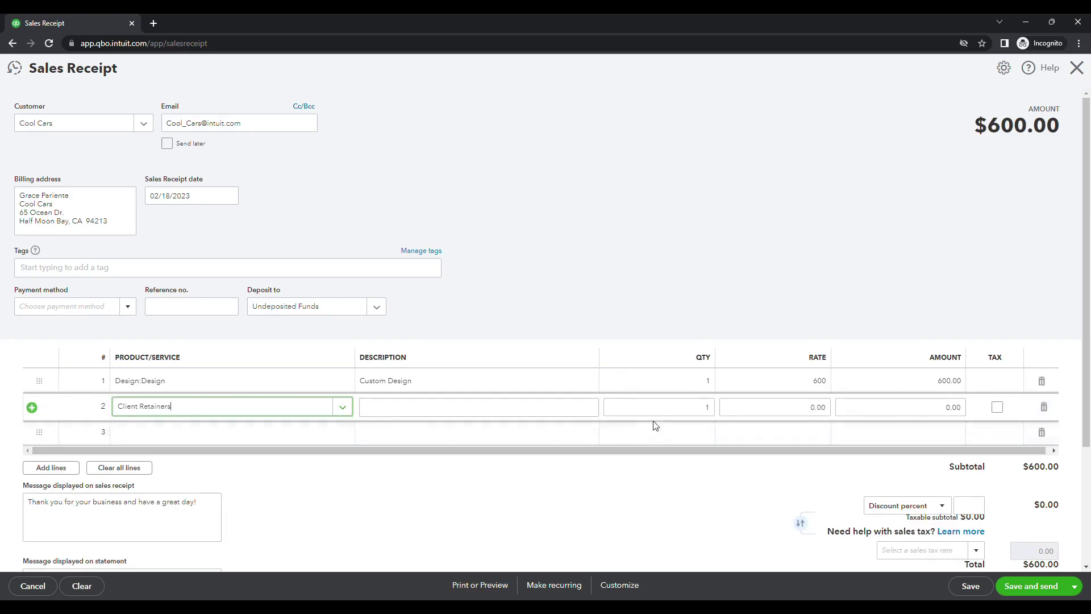
pyautogui.click(802, 414)
pyautogui.write('-60')
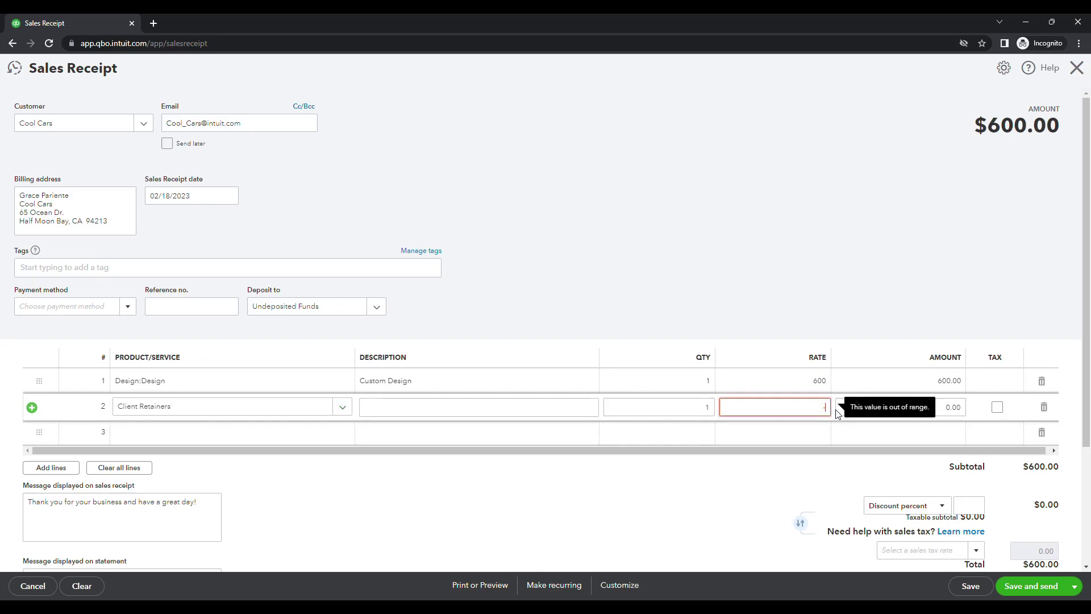
pyautogui.click(726, 527)
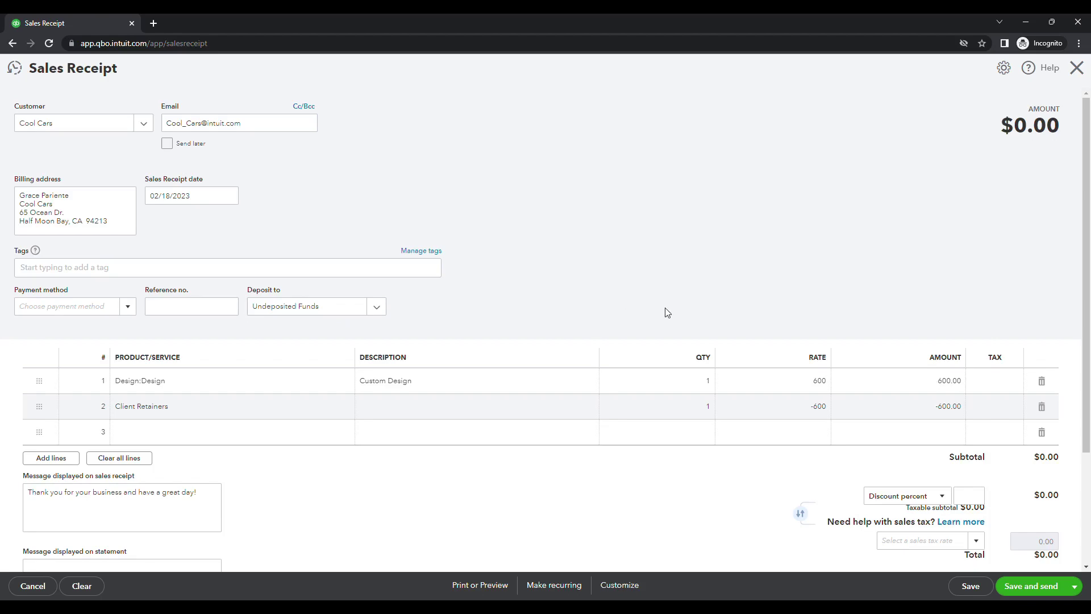
# Save the sales receipt and view its transaction journal
pyautogui.press('Tab')
pyautogui.click(966, 588)
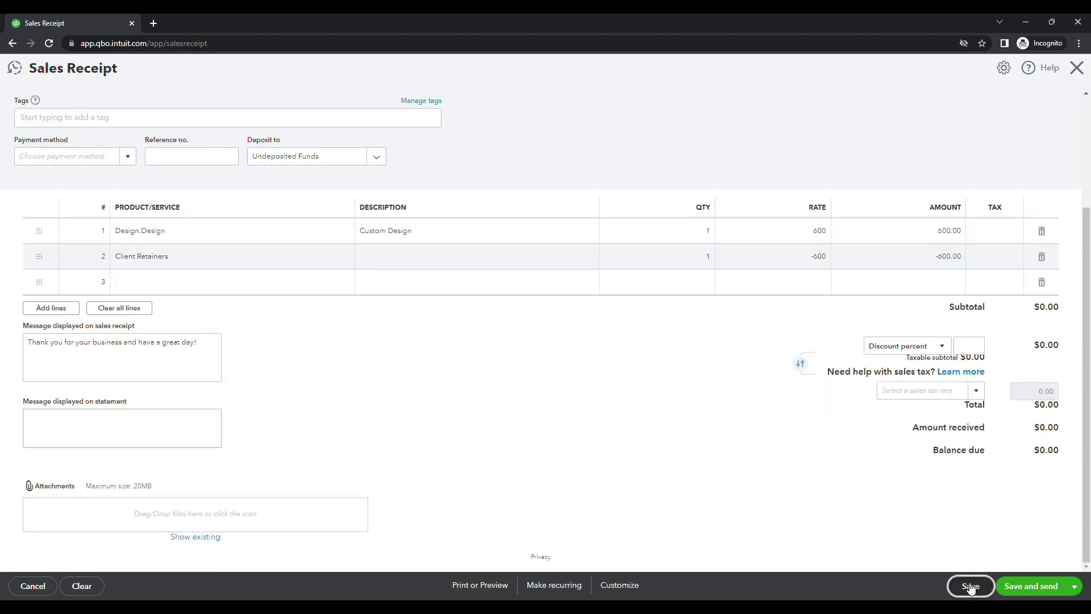
pyautogui.click(647, 591)
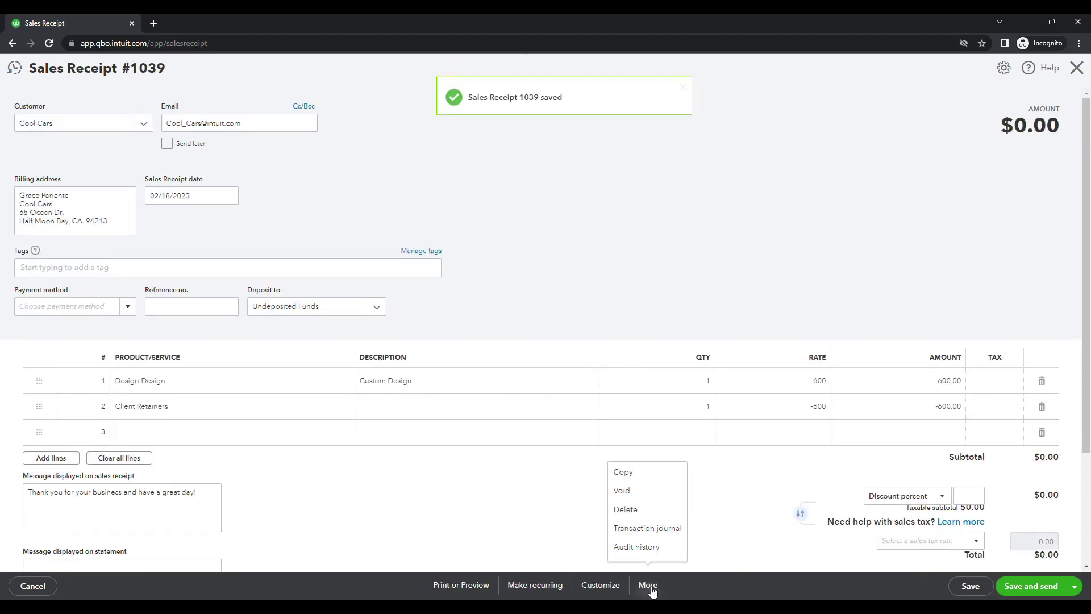
pyautogui.click(662, 534)
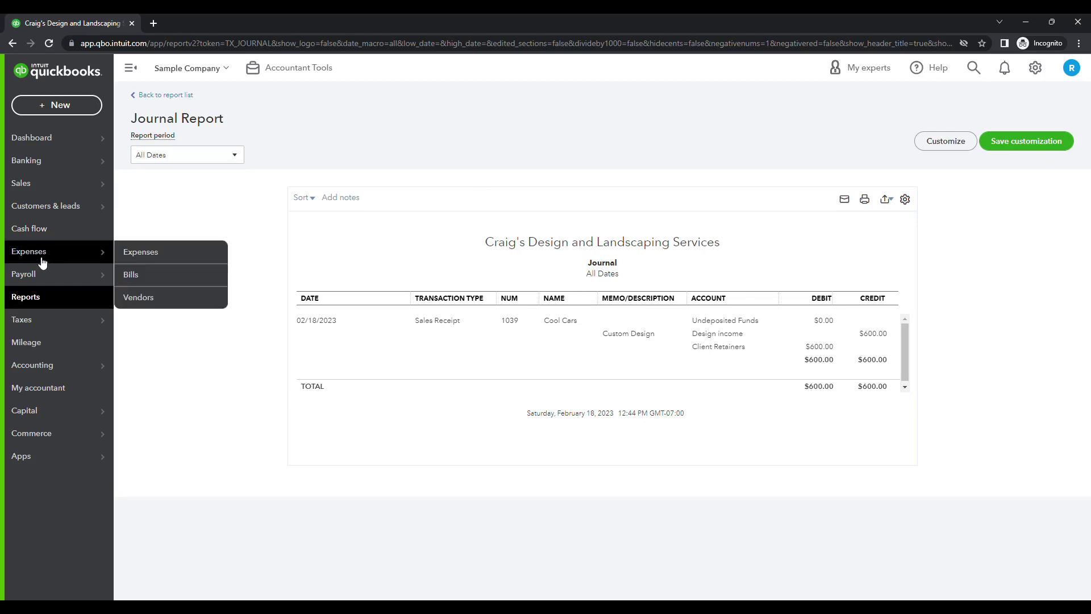
# Run the Balance Sheet report and open the transactions behind the Client Retainers liability balance
pyautogui.click(43, 304)
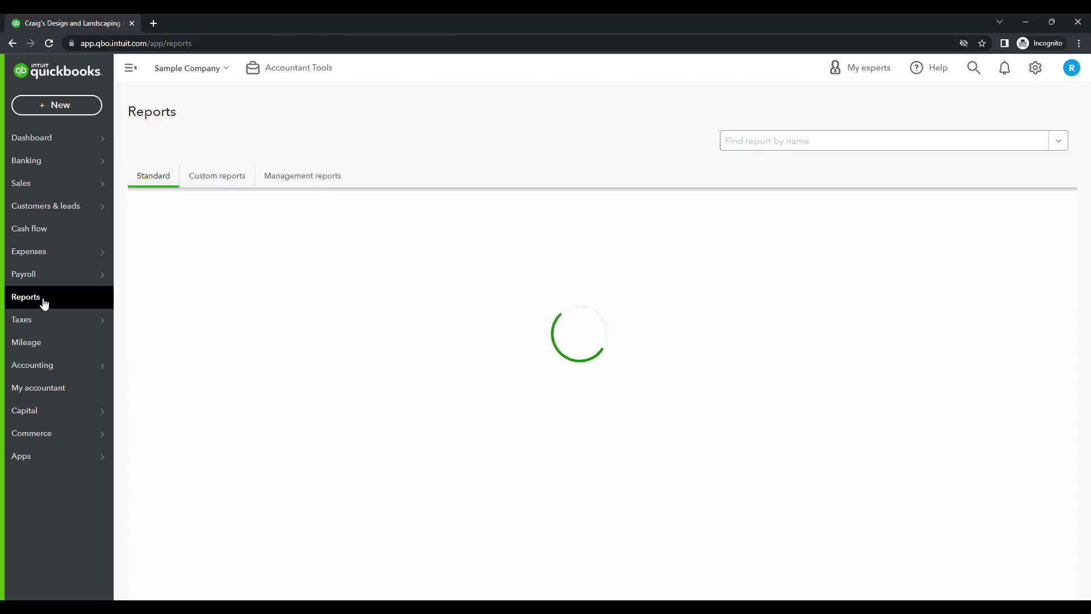
pyautogui.click(204, 283)
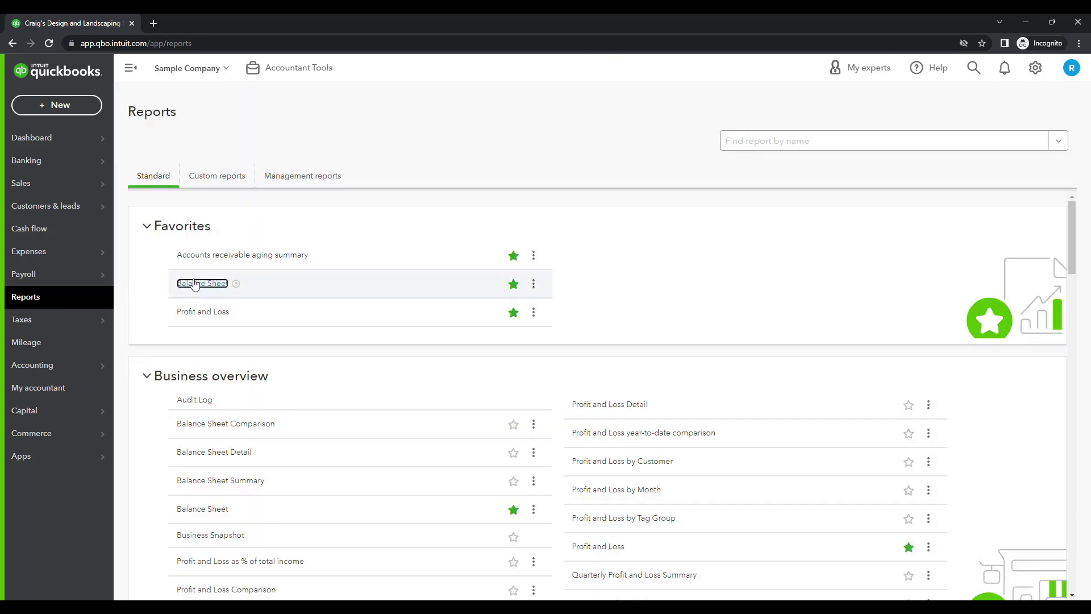
pyautogui.scroll(-3, 649, 290)
pyautogui.scroll(-5, 771, 327)
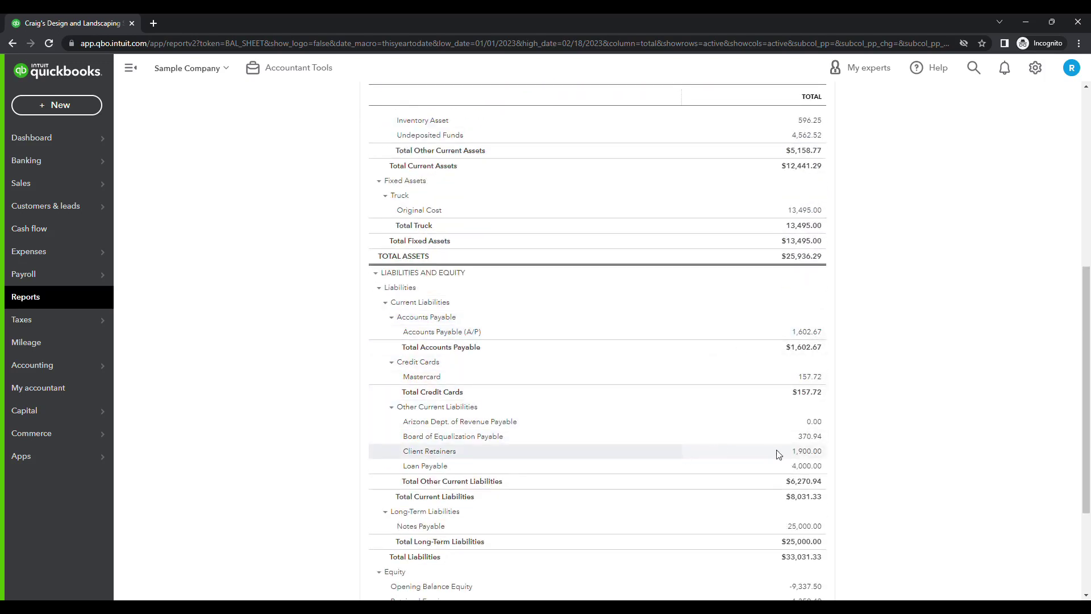
pyautogui.click(816, 455)
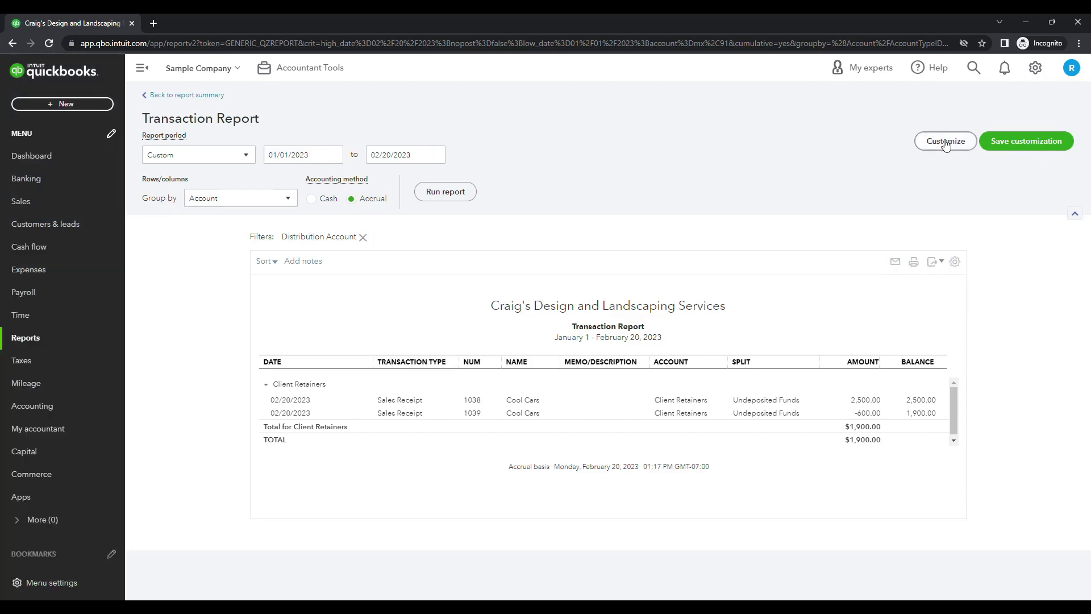
# Customize the transaction report to cover All Dates and group its rows by Customer
pyautogui.click(943, 142)
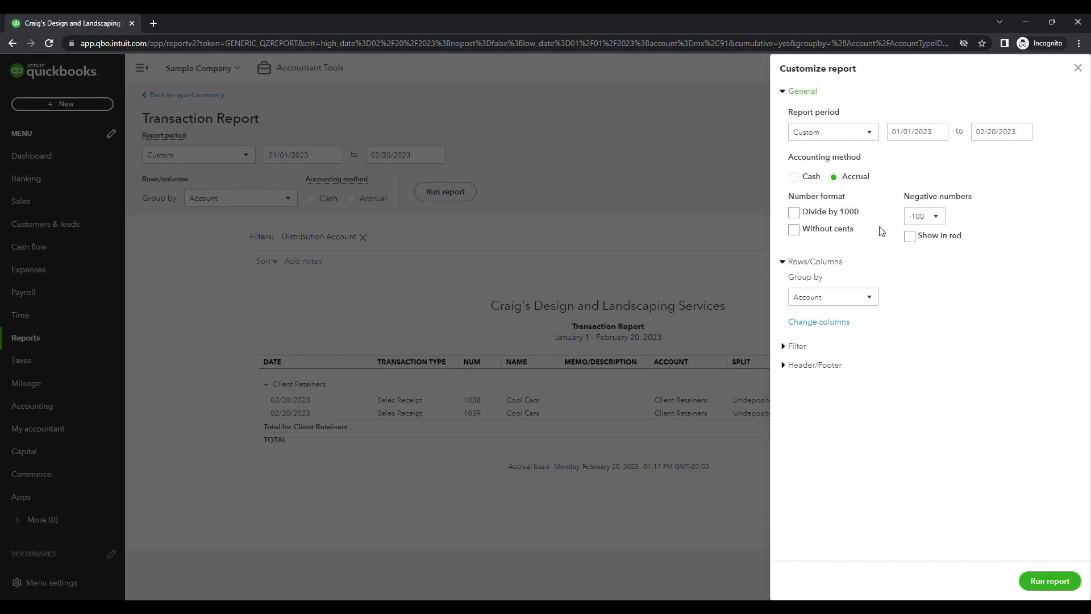
pyautogui.click(864, 138)
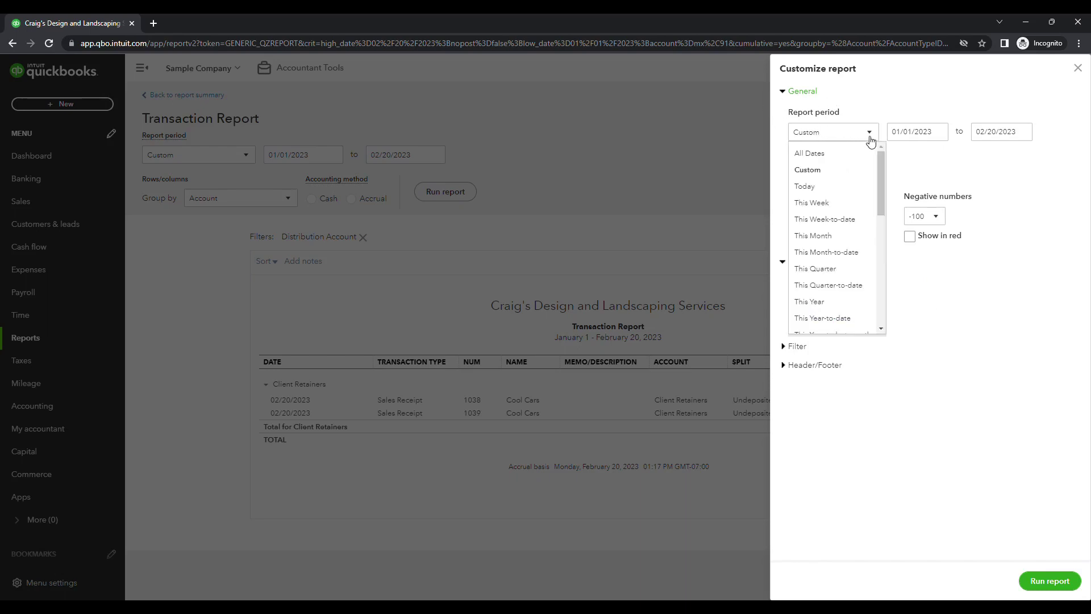
pyautogui.click(857, 153)
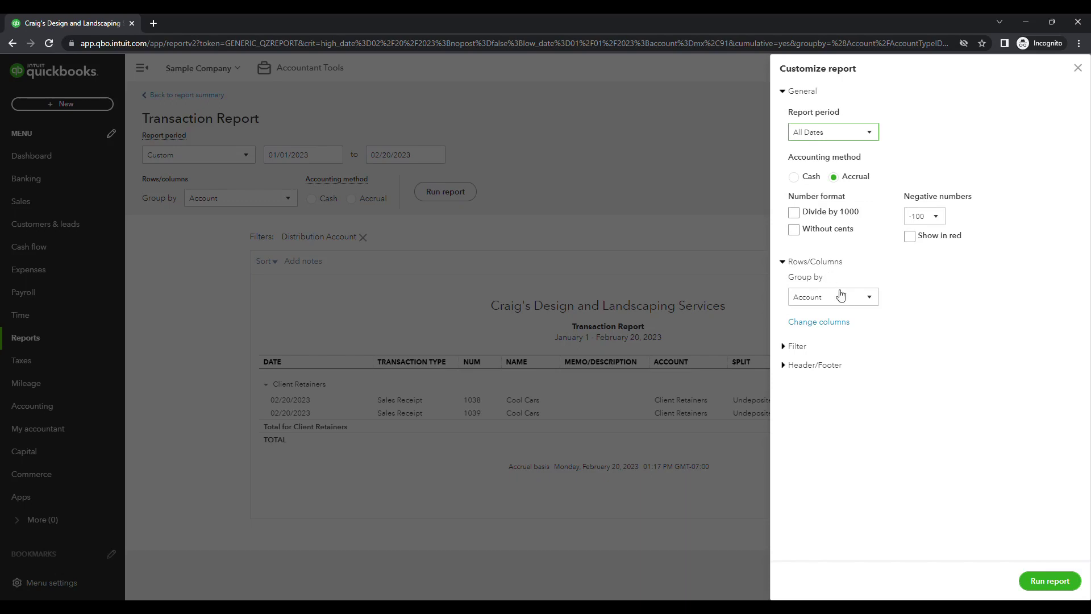
pyautogui.click(863, 298)
pyautogui.click(819, 384)
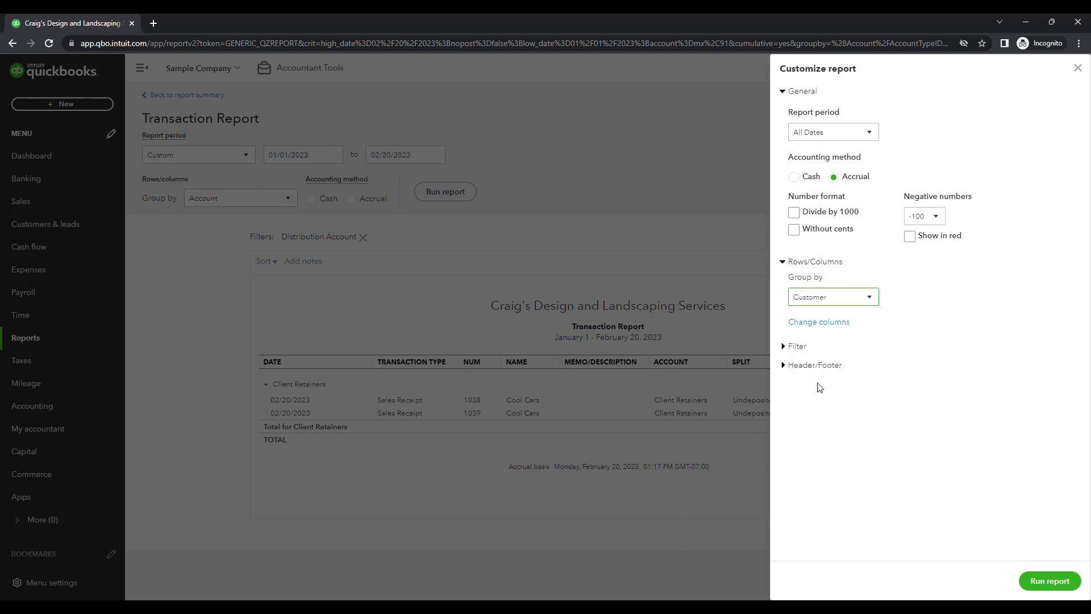
# Add a Cleared filter set to Uncleared to the transaction report
pyautogui.click(787, 348)
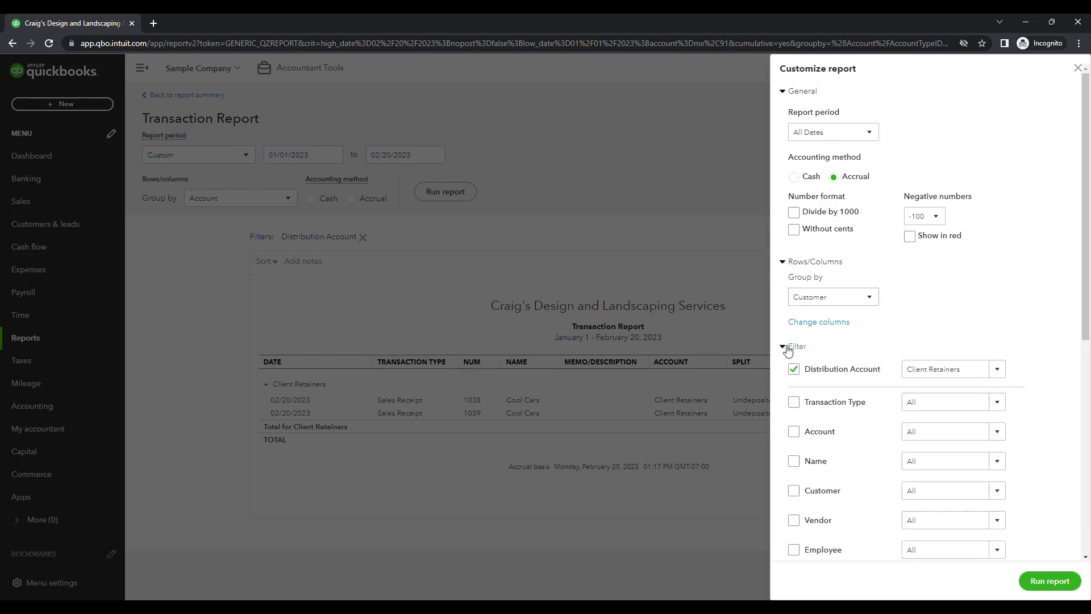
pyautogui.scroll(-5, 852, 369)
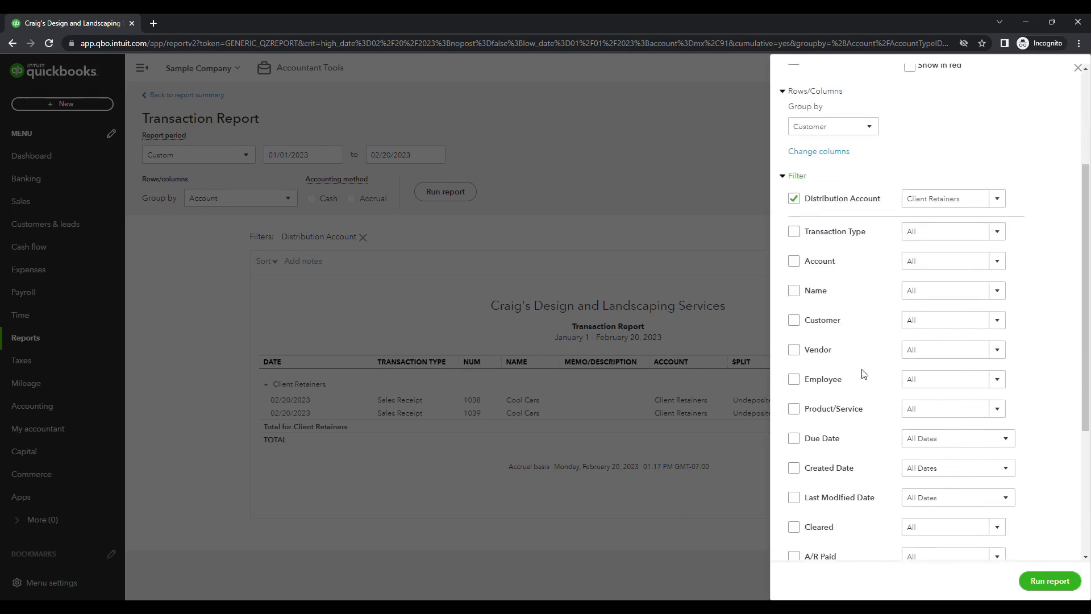
pyautogui.click(793, 415)
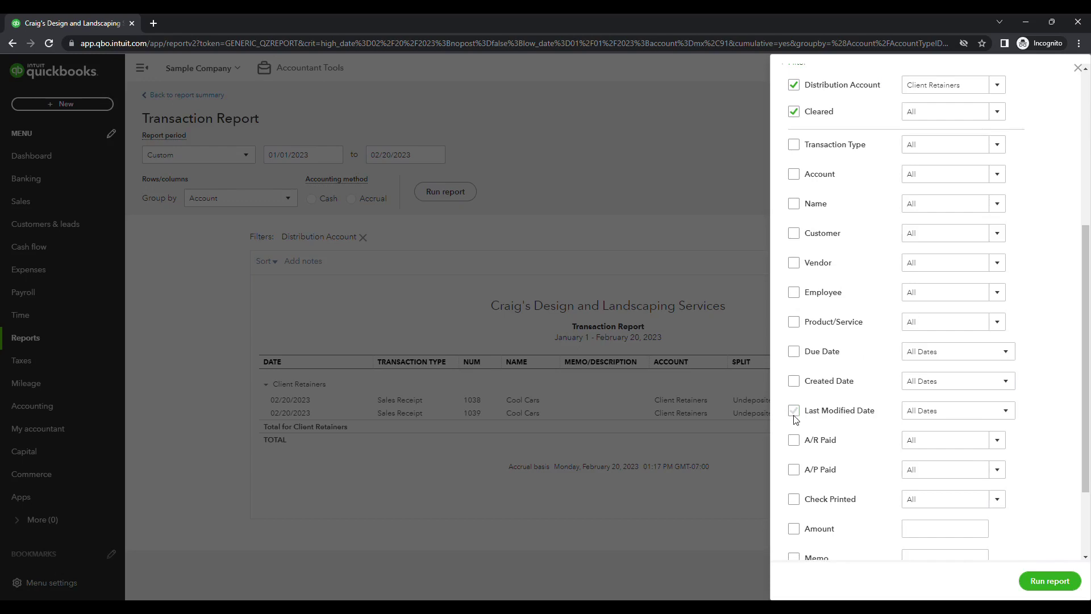
pyautogui.scroll(3, 966, 228)
pyautogui.click(999, 291)
pyautogui.click(967, 341)
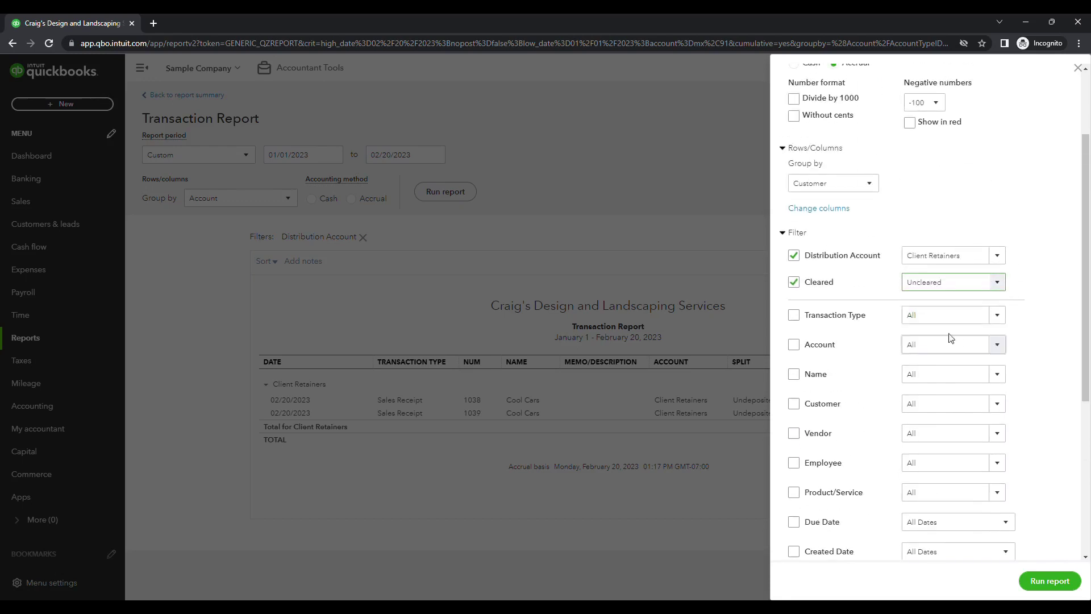
# Change the report title in the header to "Client Retainer Summary" and run the report
pyautogui.scroll(-5, 825, 282)
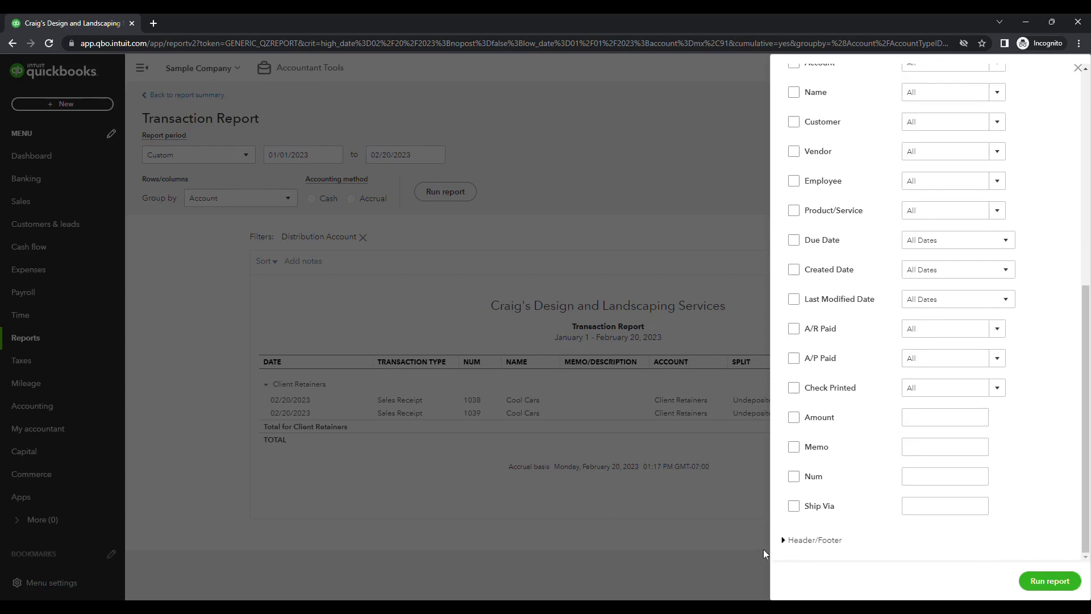
pyautogui.click(784, 540)
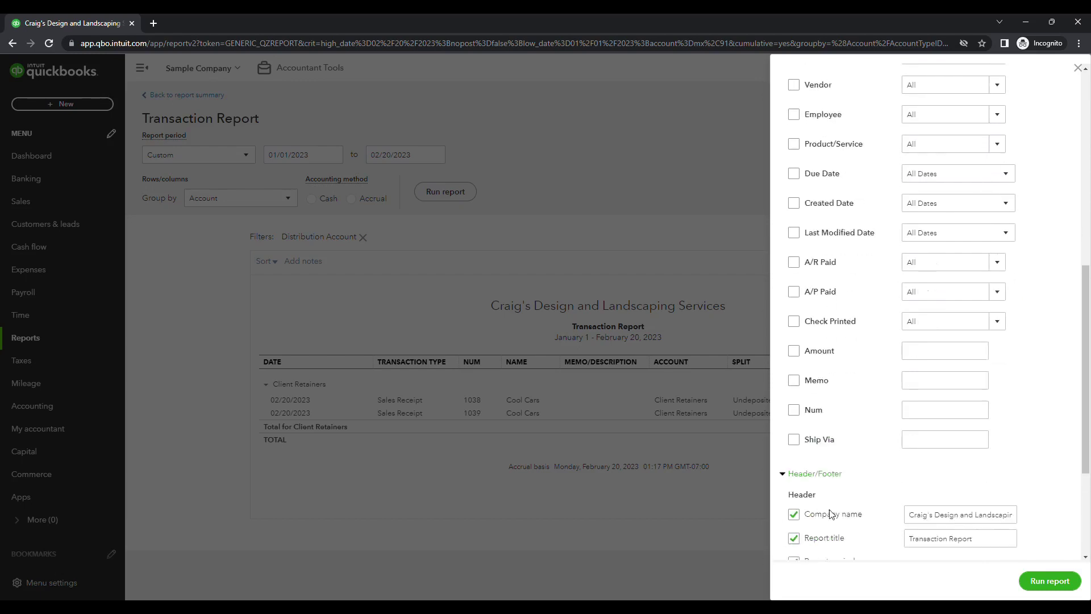
pyautogui.scroll(-3, 831, 514)
pyautogui.moveTo(989, 352); pyautogui.dragTo(890, 356)
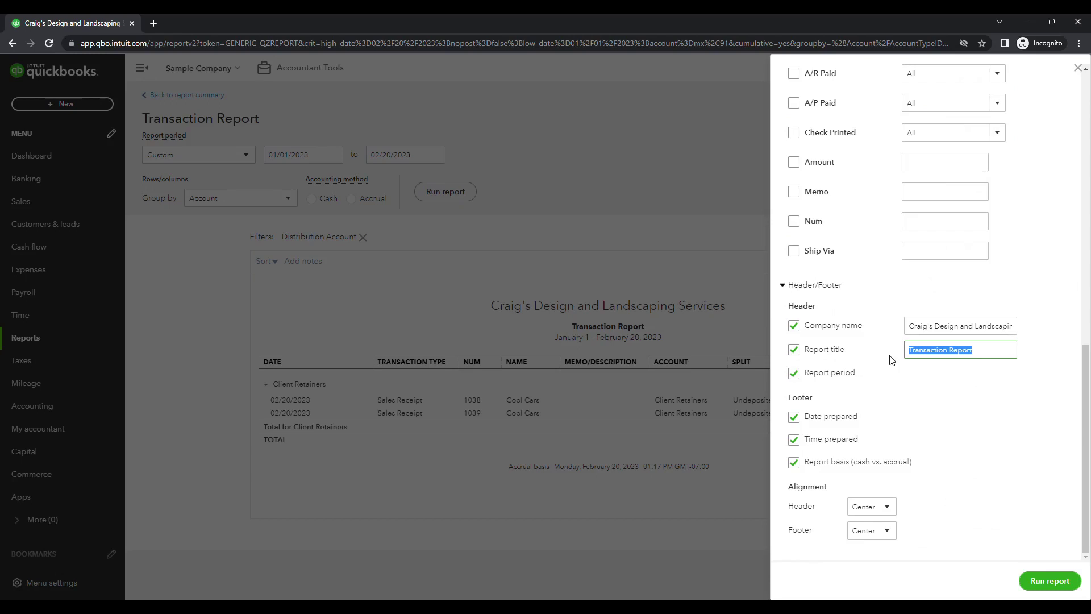
pyautogui.write('Client Retainer Summary')
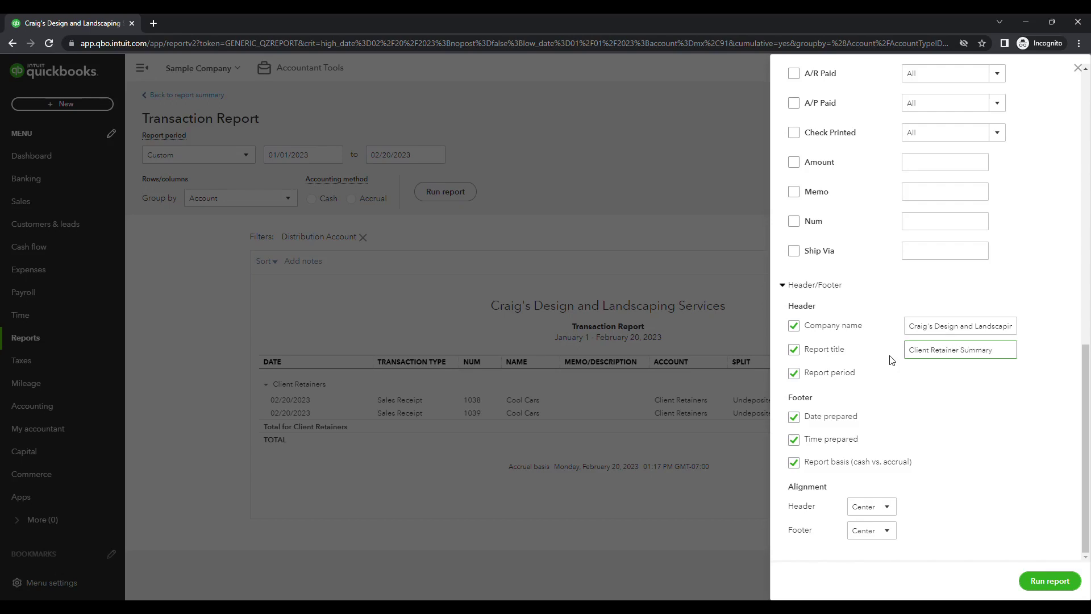
pyautogui.click(1055, 581)
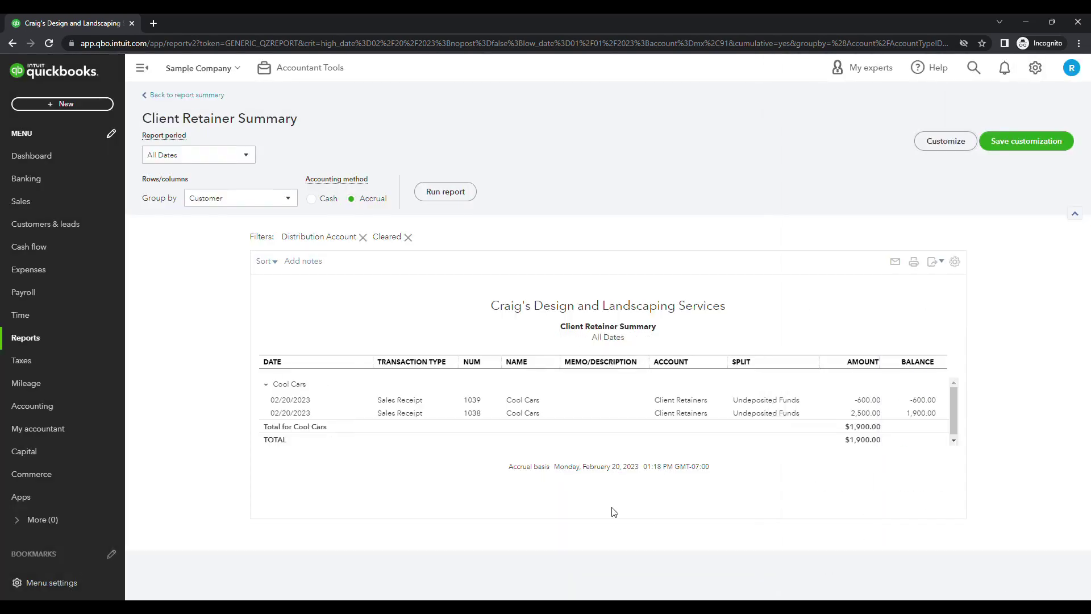
# Remove the Transaction Type, Num, Name, Memo/Description, Account and Split columns from the Client Retainer Summary and rerun the report
pyautogui.click(945, 141)
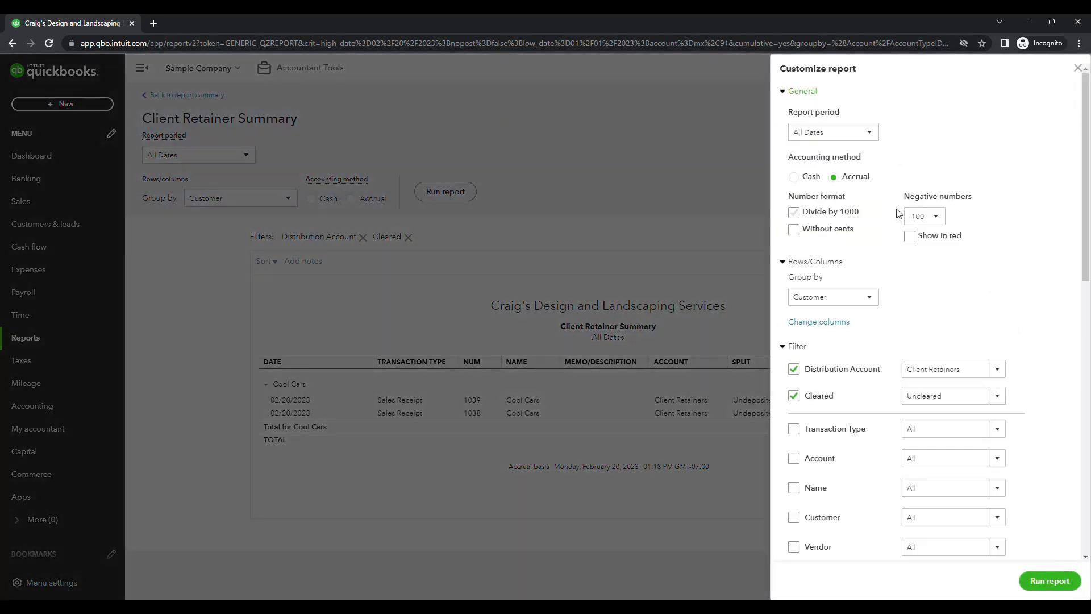
pyautogui.click(819, 321)
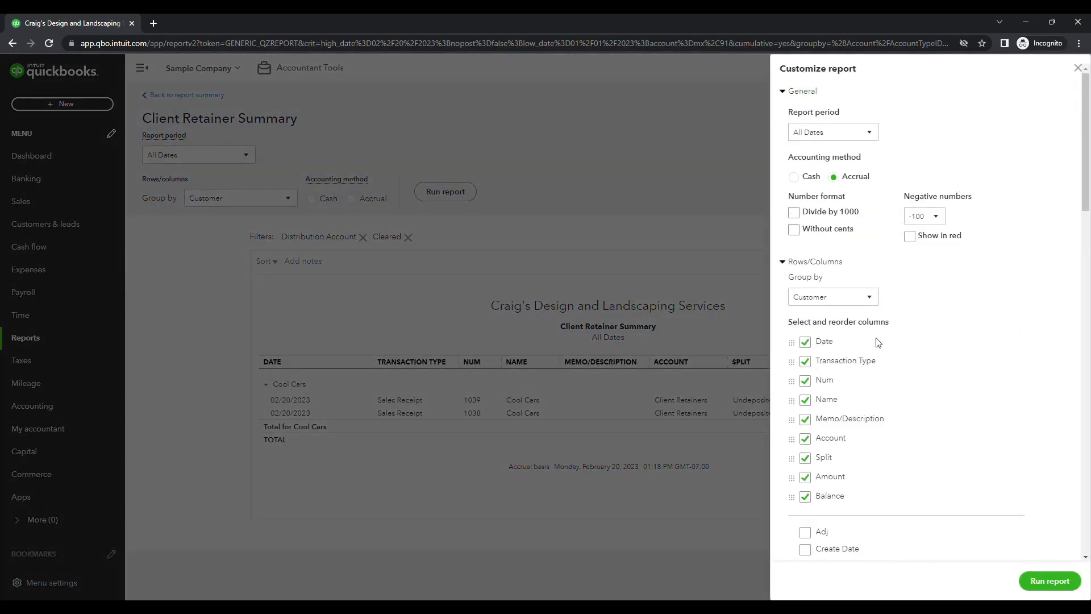
pyautogui.click(806, 362)
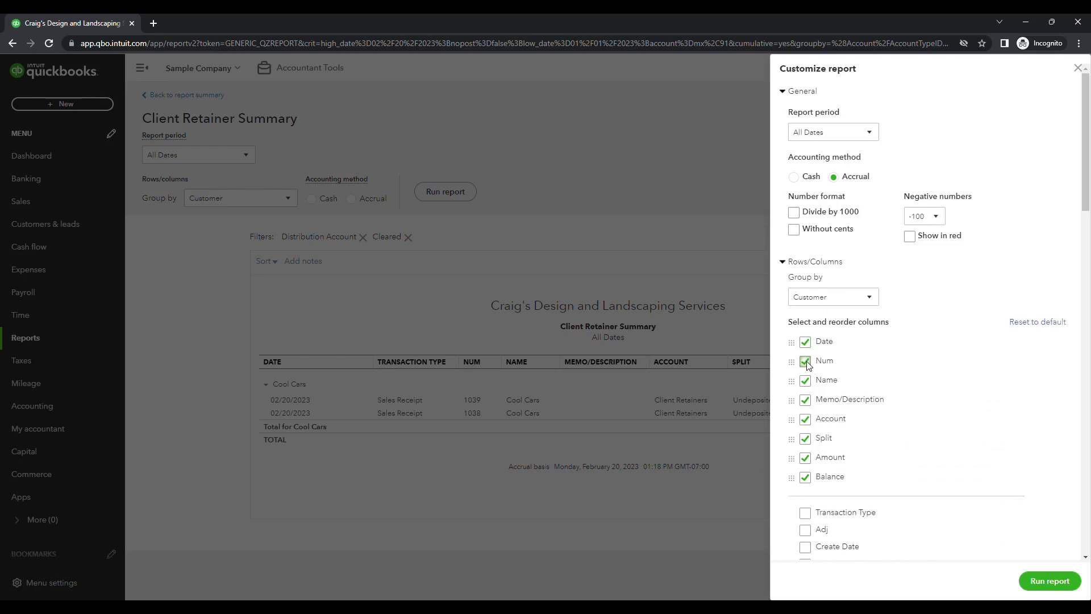
pyautogui.click(805, 362)
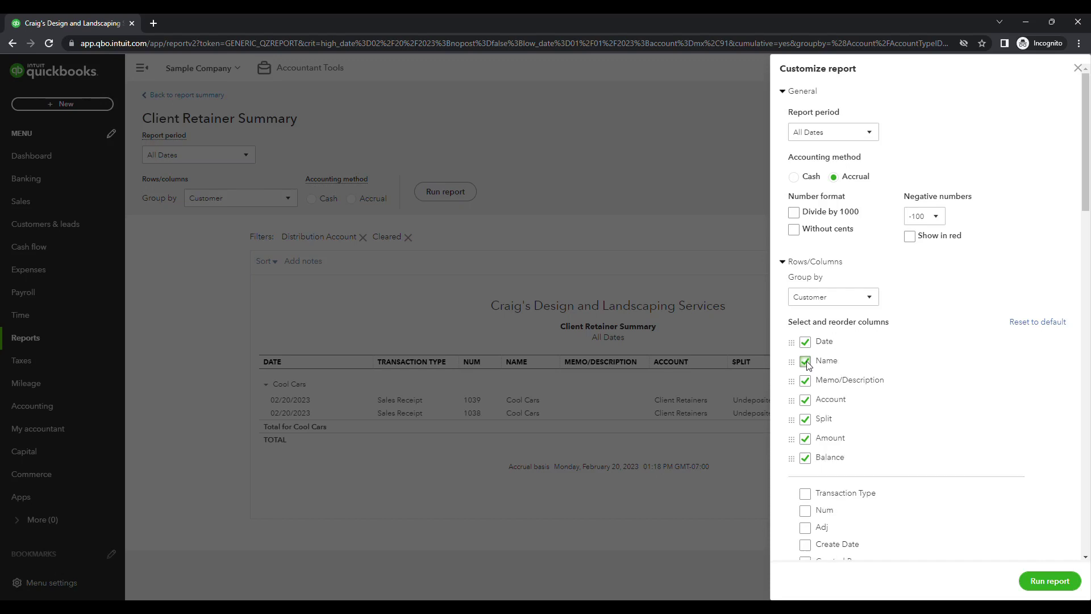
pyautogui.click(806, 361)
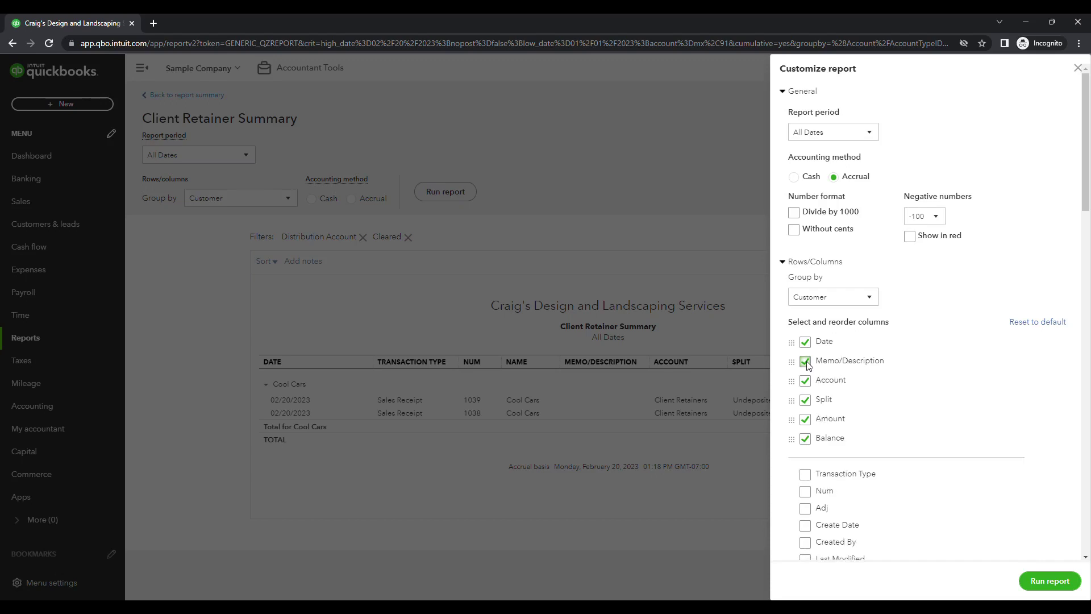
pyautogui.click(806, 361)
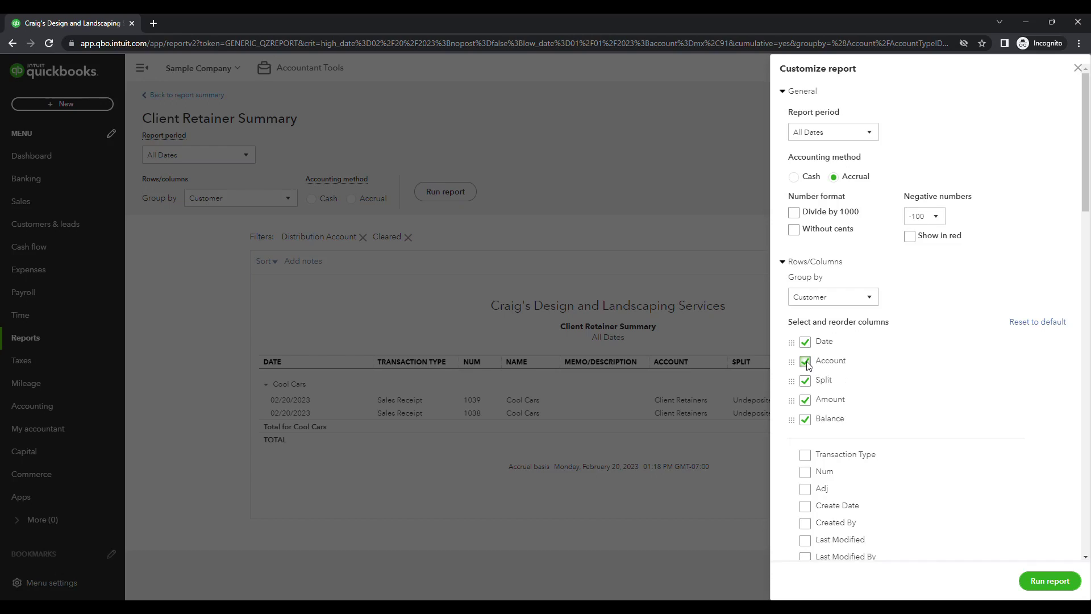
pyautogui.click(806, 362)
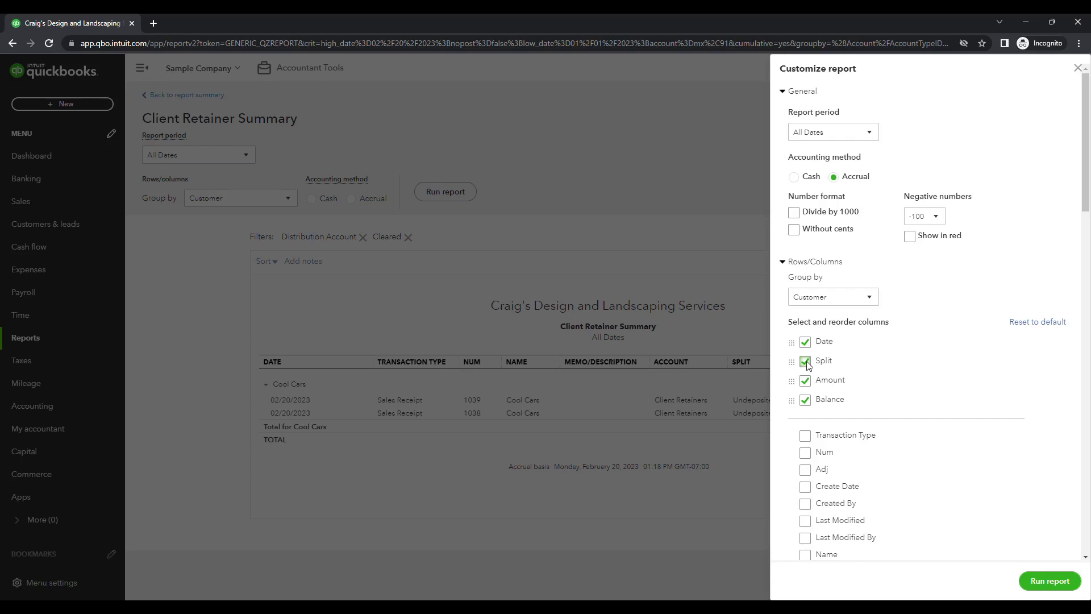
pyautogui.click(806, 362)
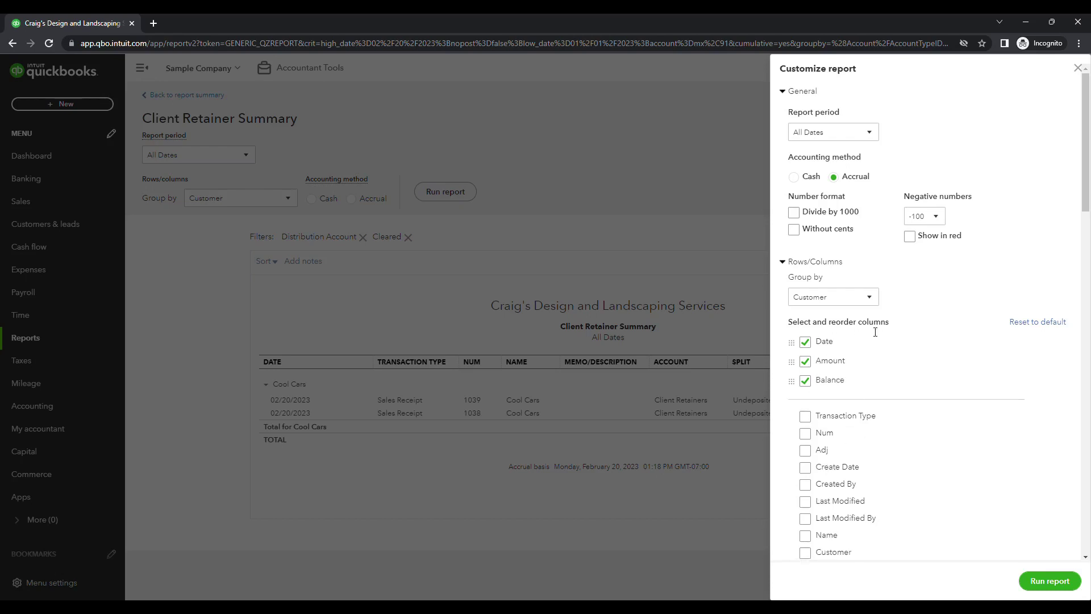
pyautogui.click(1051, 582)
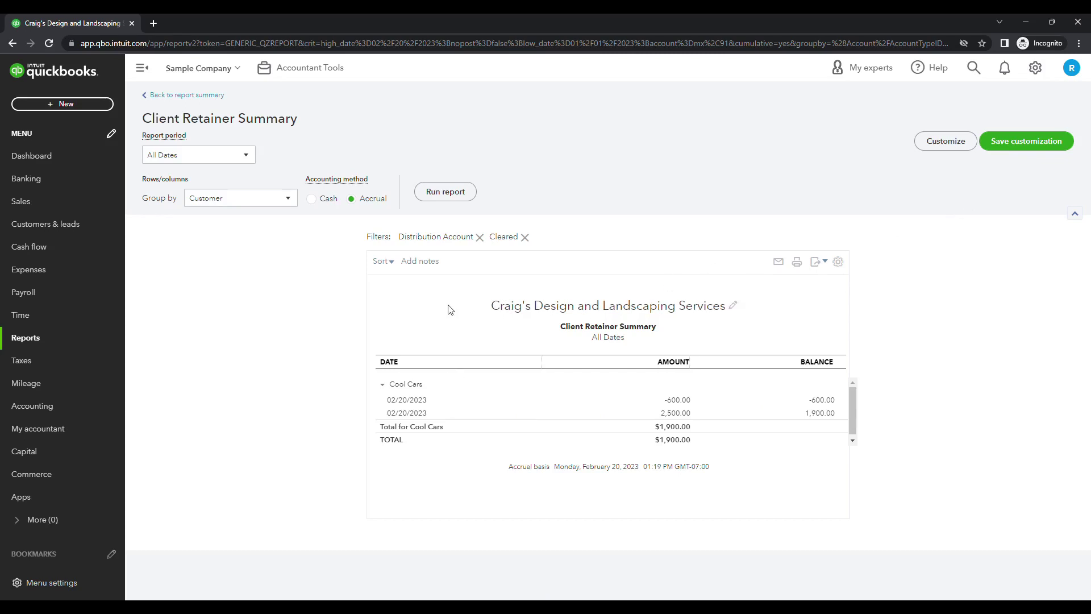
# Save the customized report as "Client Retainer Summary" and open the list of custom reports
pyautogui.click(1049, 149)
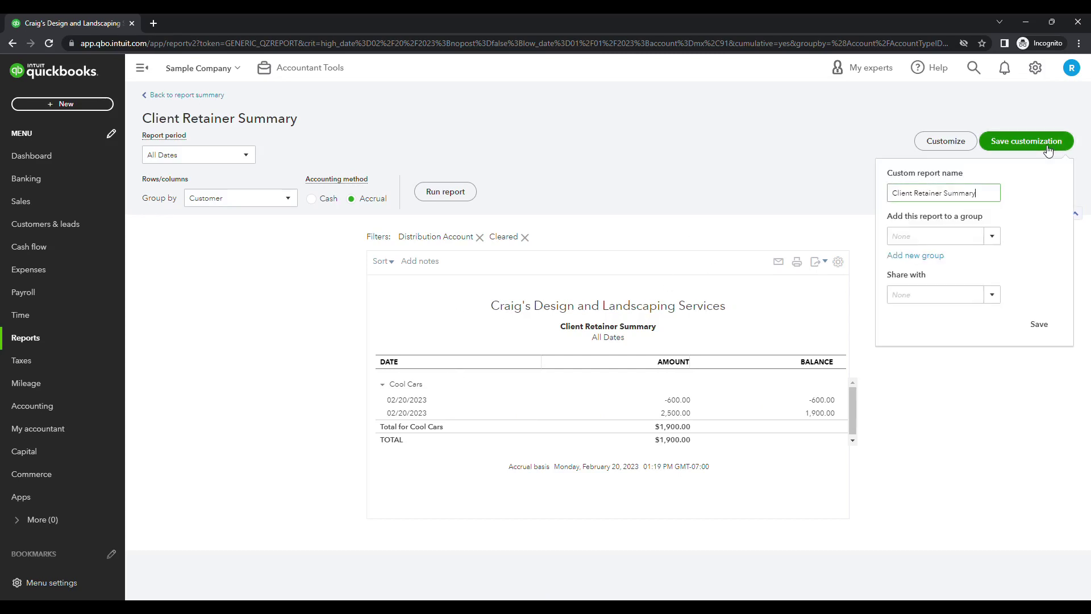
pyautogui.click(1040, 328)
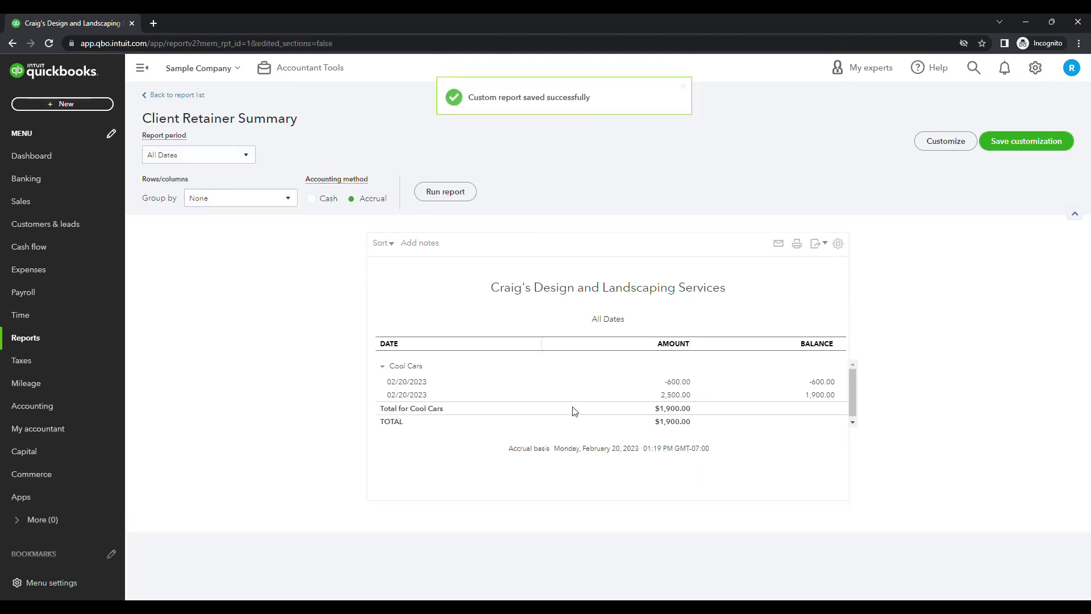
pyautogui.click(26, 344)
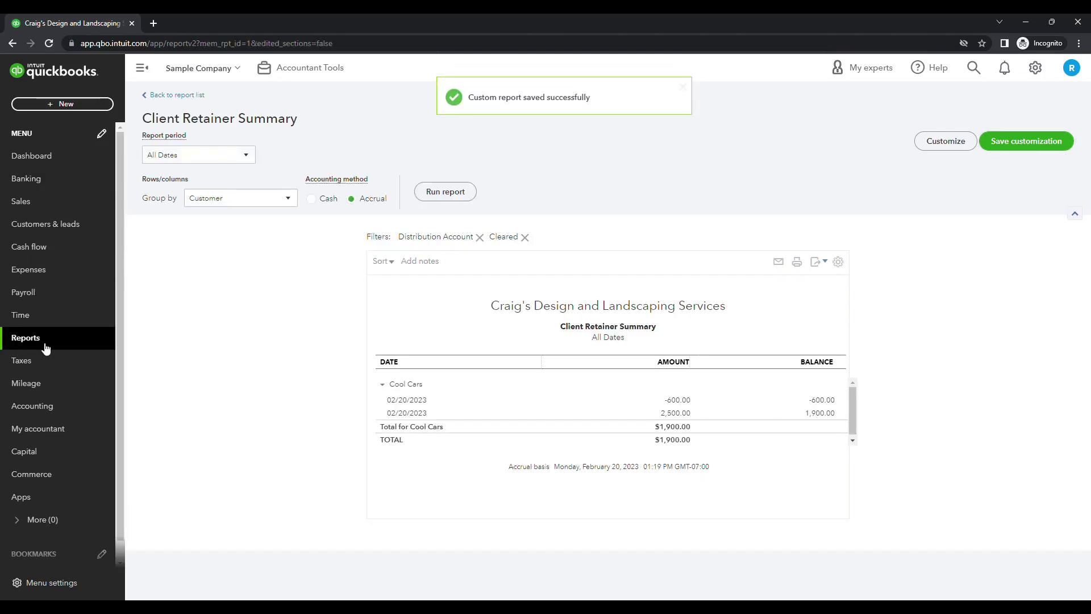
pyautogui.click(224, 178)
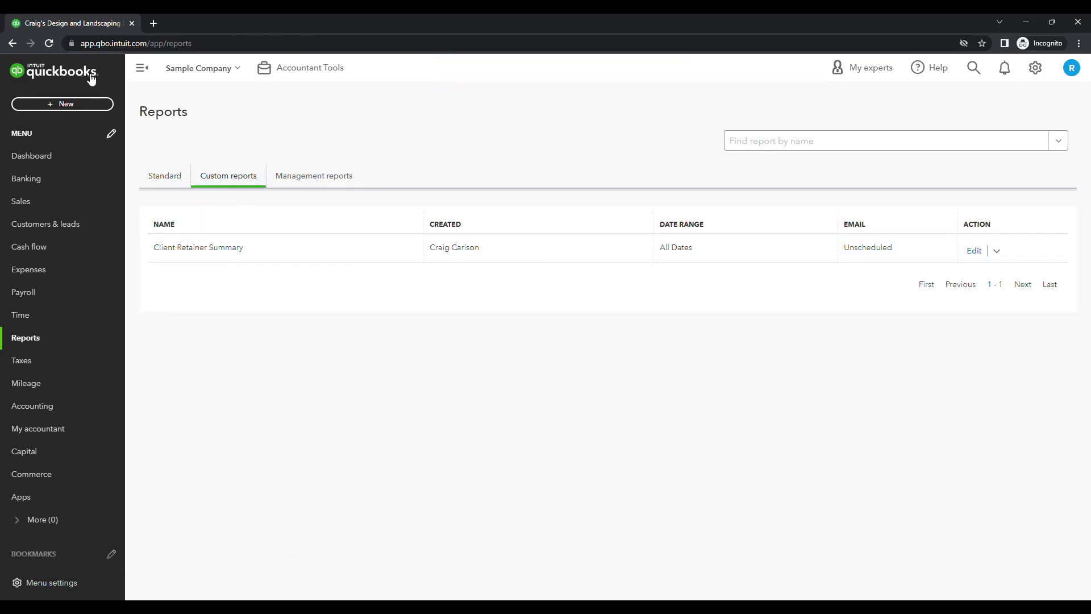
# Open a new sales receipt form, and reopen the saved Client Retainer Summary report from the custom reports
pyautogui.click(85, 105)
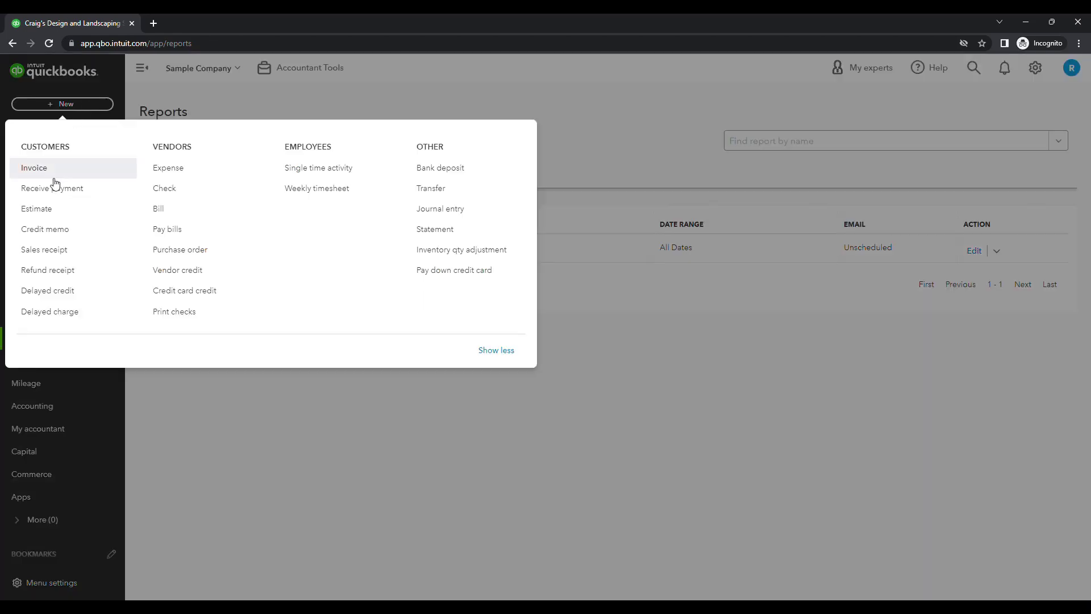
pyautogui.click(55, 250)
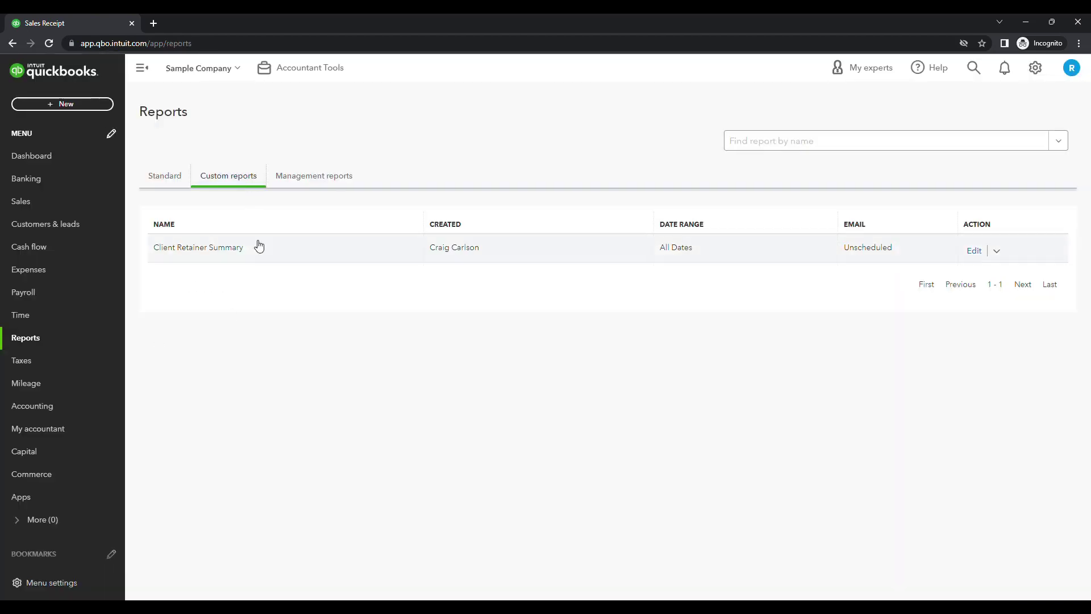
pyautogui.click(219, 249)
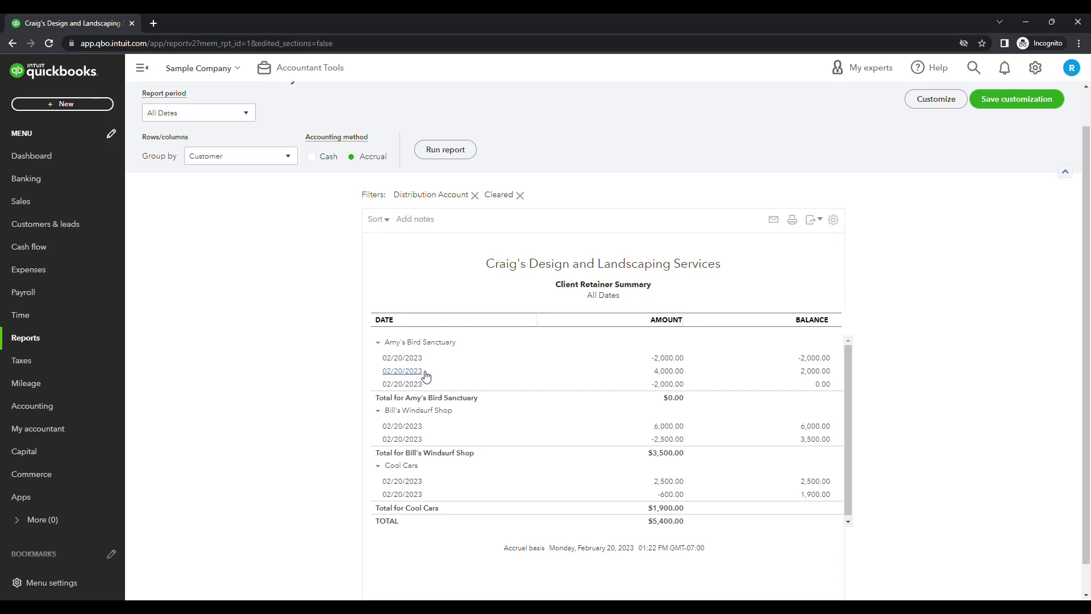
# Open the Reconcile tool and choose Client Retainers as the account to reconcile
pyautogui.click(1036, 67)
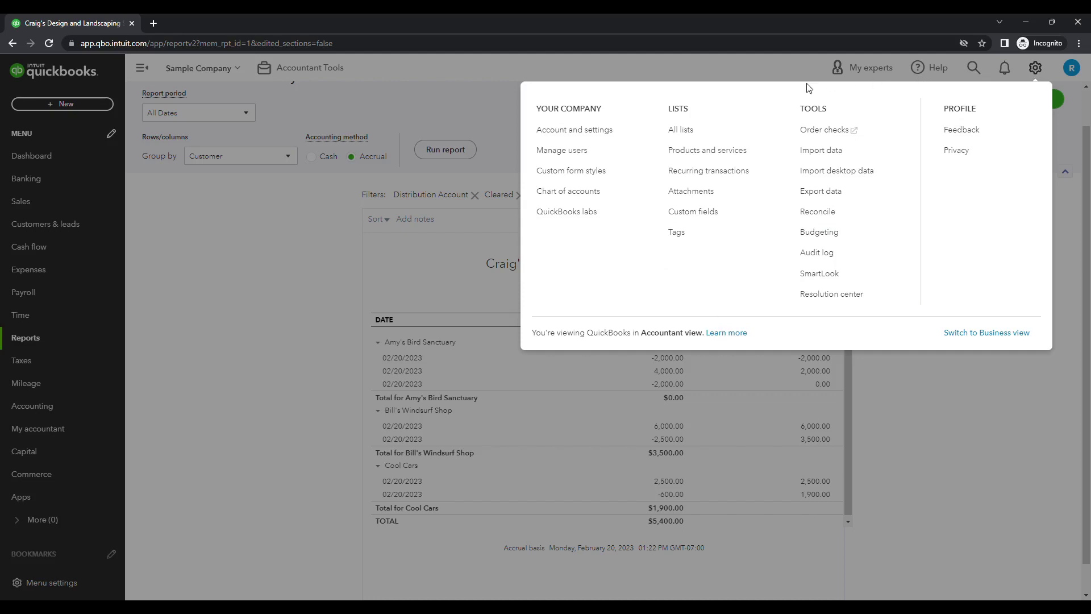
pyautogui.click(829, 214)
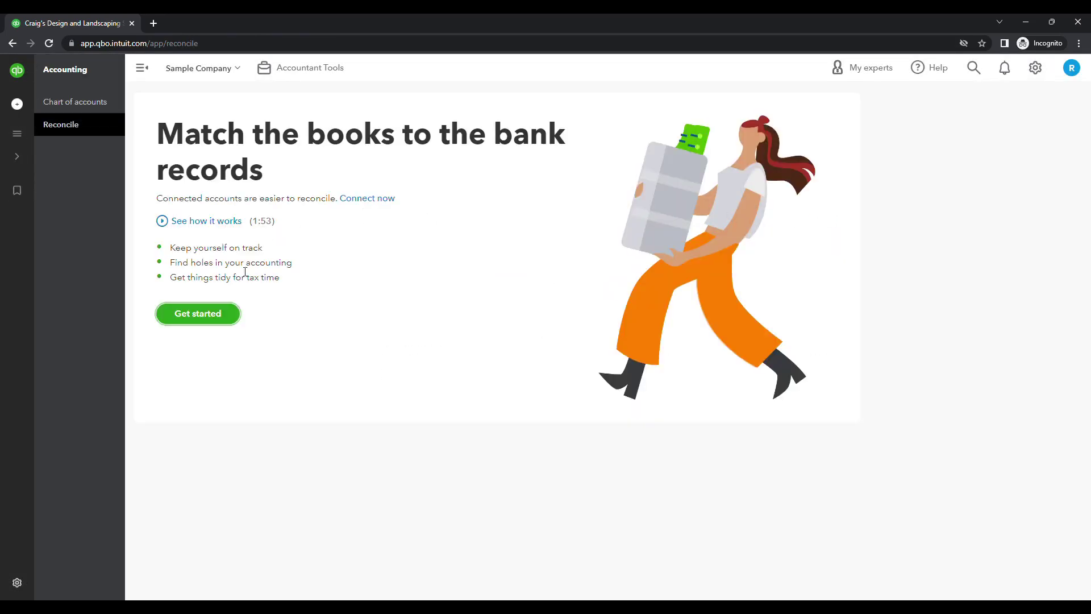
pyautogui.click(223, 315)
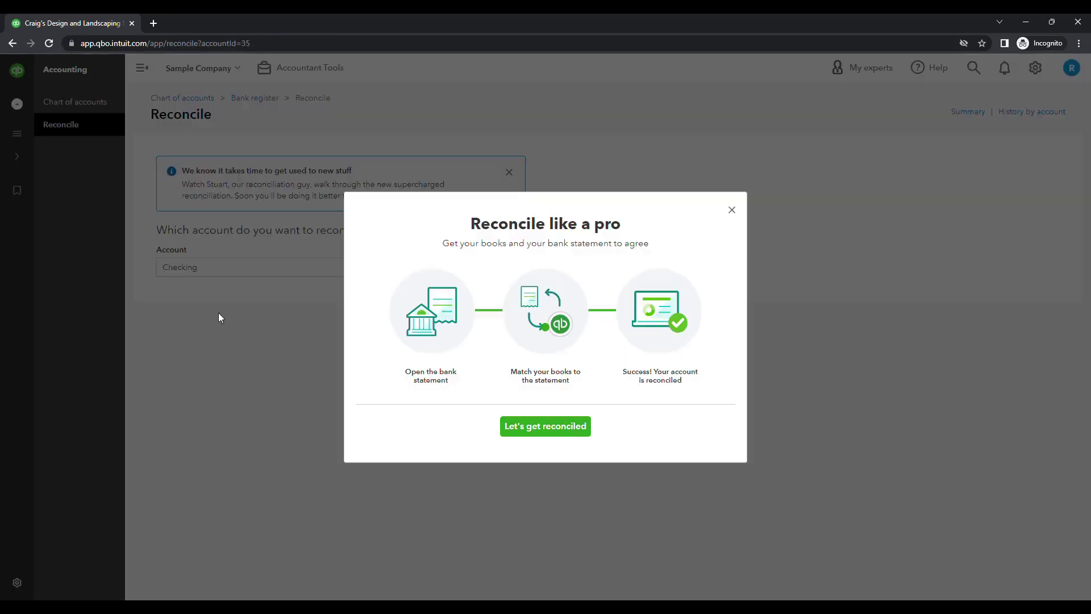
pyautogui.click(558, 432)
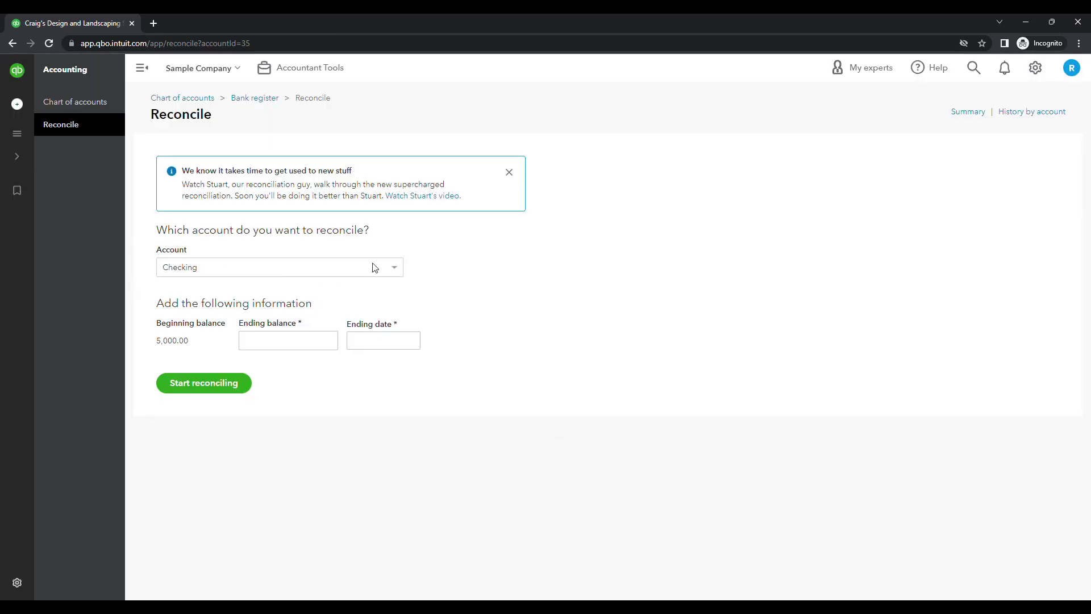
pyautogui.click(392, 269)
pyautogui.scroll(-2, 292, 295)
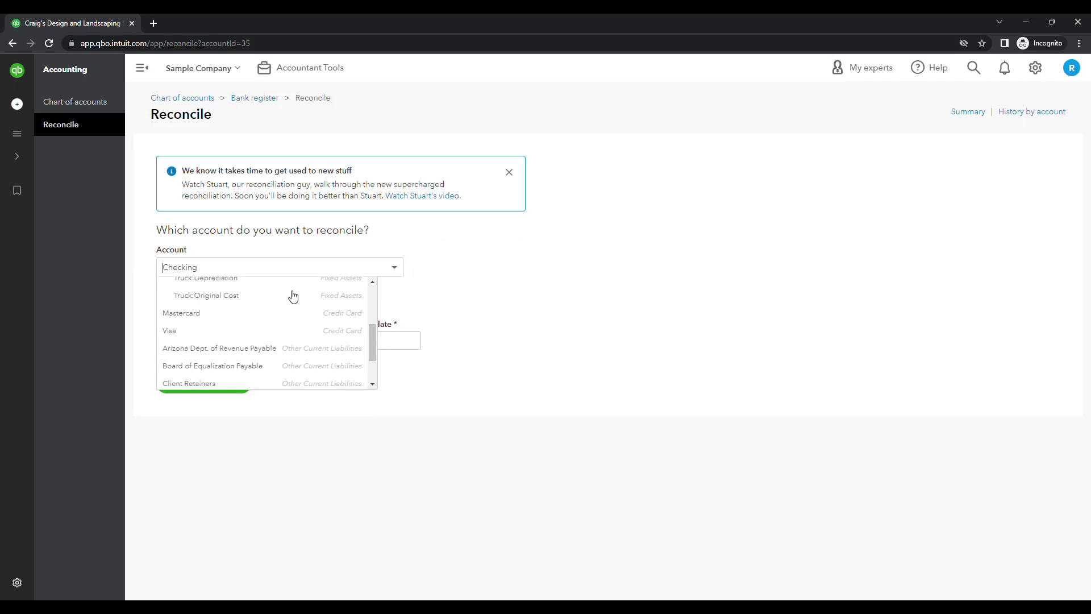
pyautogui.scroll(-2, 292, 294)
pyautogui.click(234, 329)
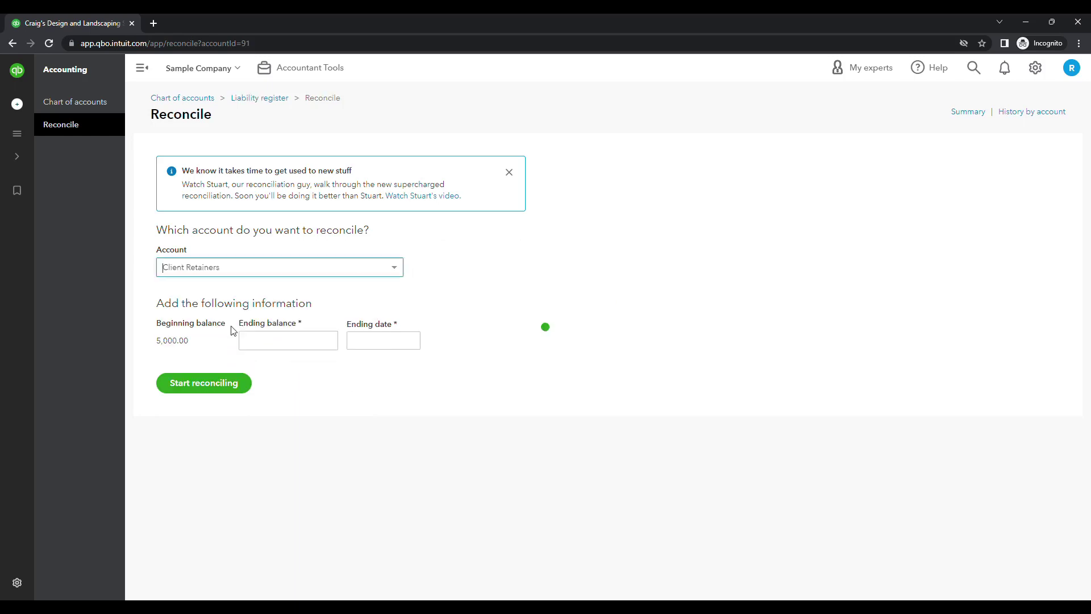
# Start reconciling Client Retainers with an ending balance of 0.00 and an ending date of February 20, 2023
pyautogui.click(278, 342)
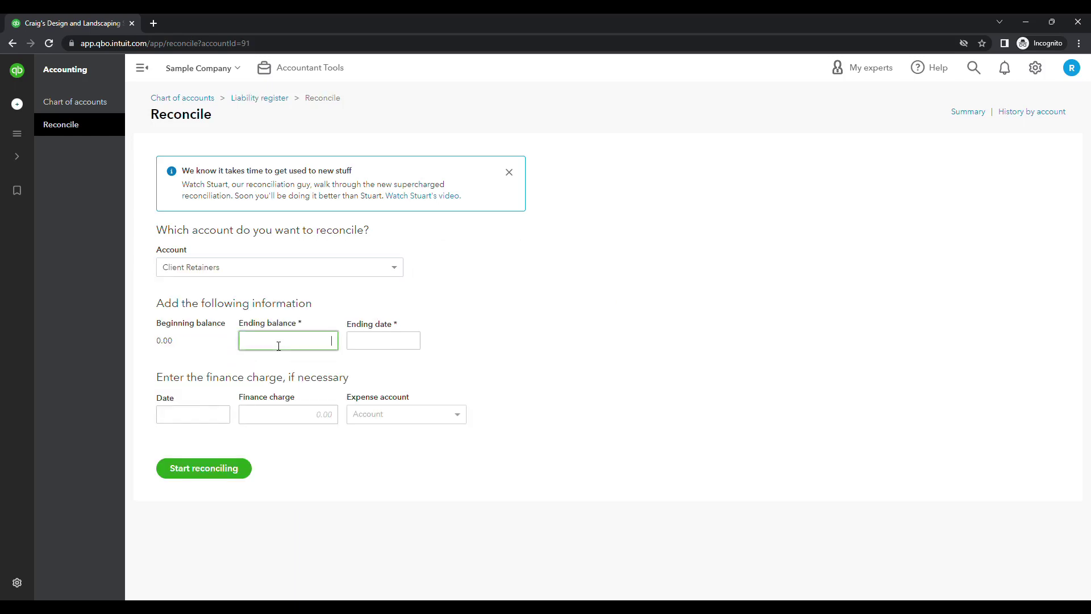
pyautogui.click(378, 343)
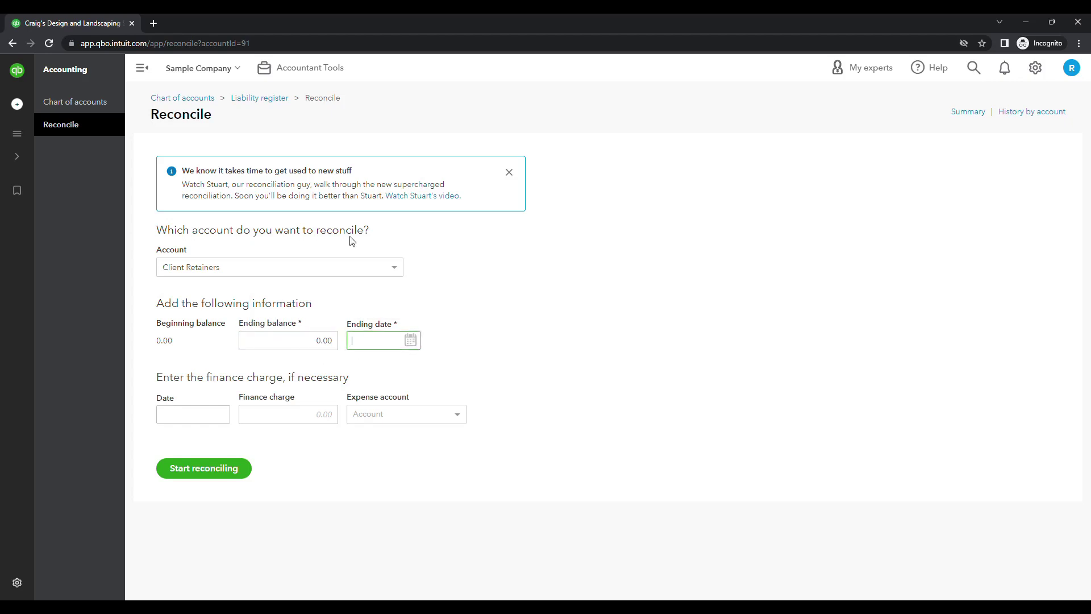
pyautogui.click(219, 472)
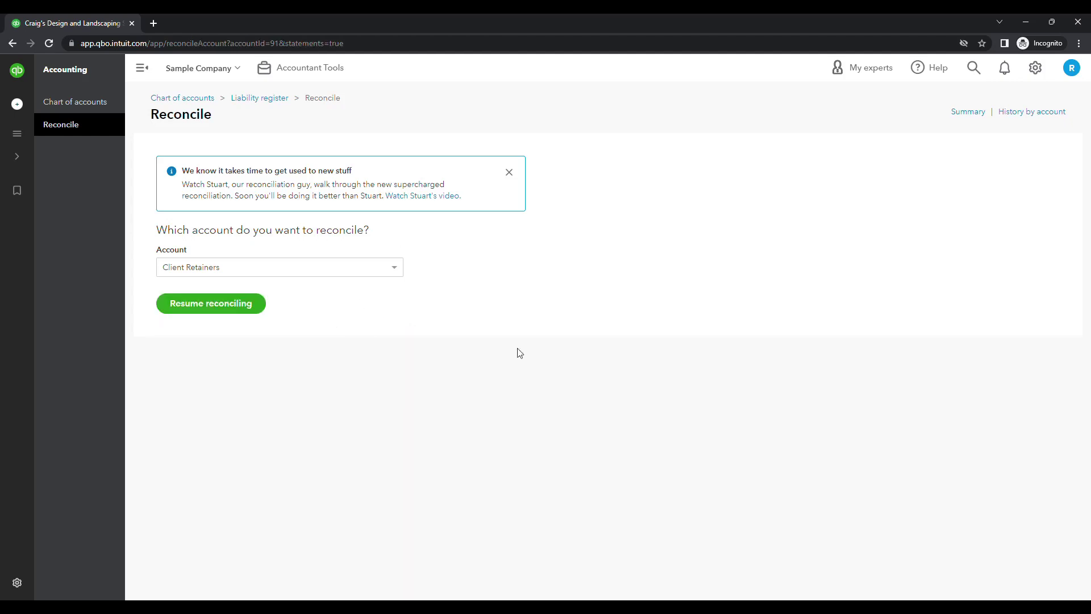
pyautogui.click(184, 310)
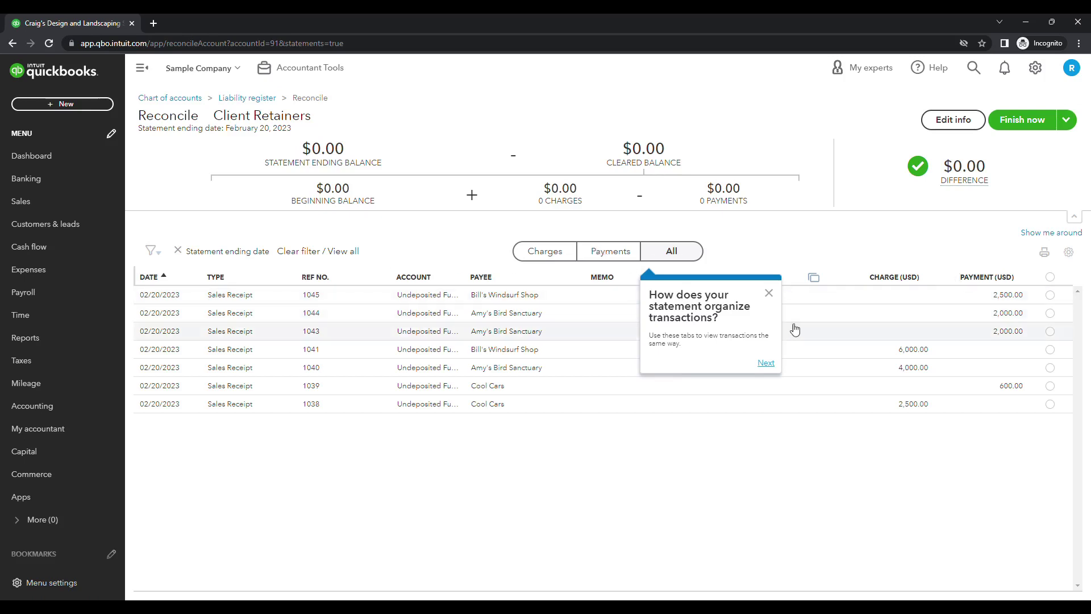
# Mark Amy's Bird Sanctuary's two 2,000.00 payments and its 4,000.00 charge as cleared and finish the reconciliation
pyautogui.click(770, 294)
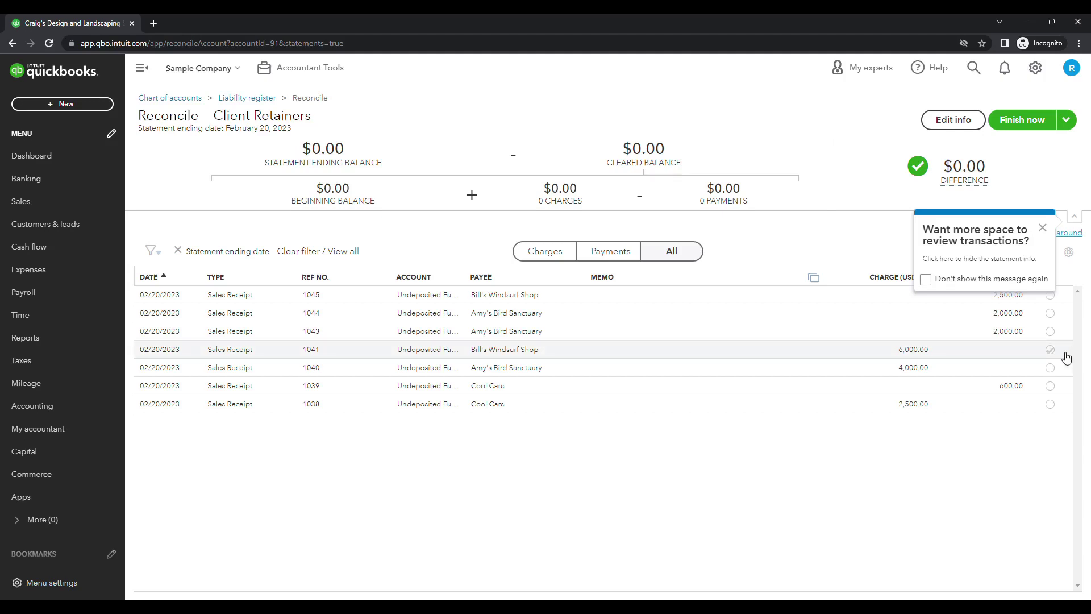
pyautogui.click(1051, 332)
pyautogui.click(1051, 314)
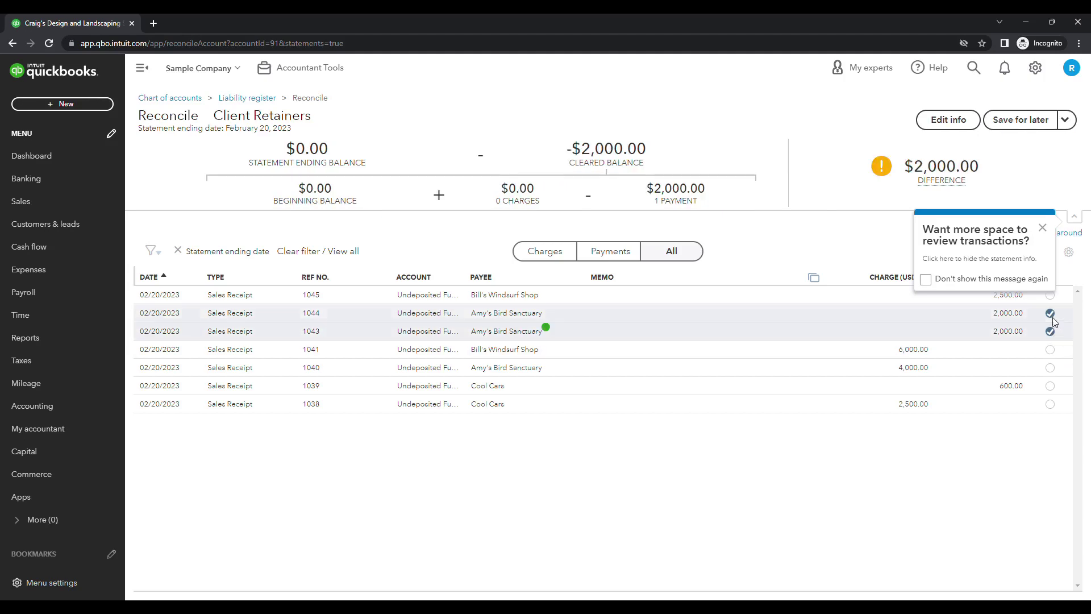
pyautogui.click(1050, 368)
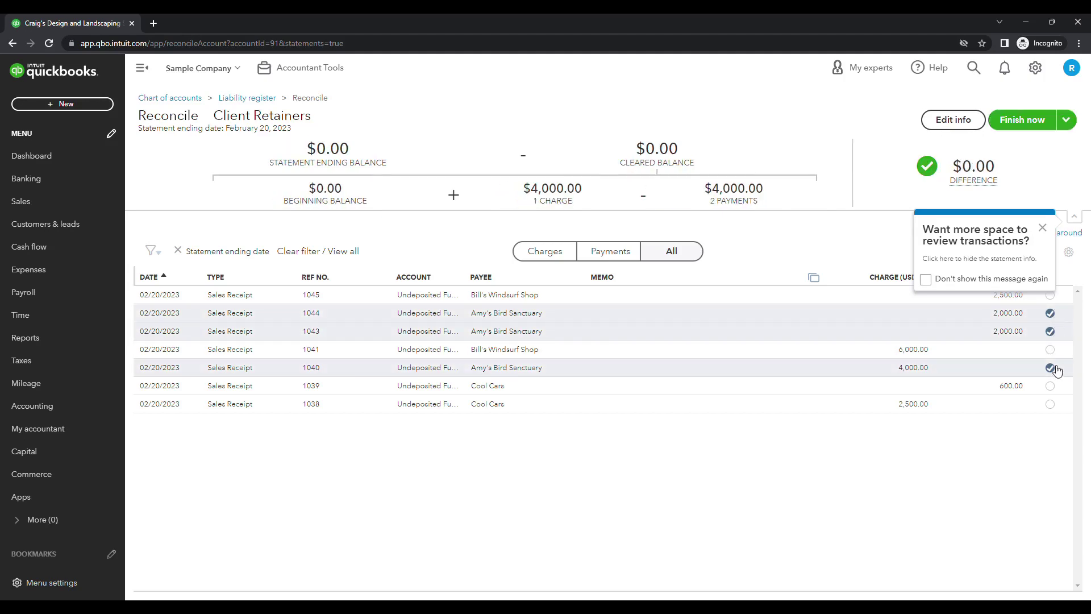
pyautogui.moveTo(986, 165)
pyautogui.moveTo(1015, 177)
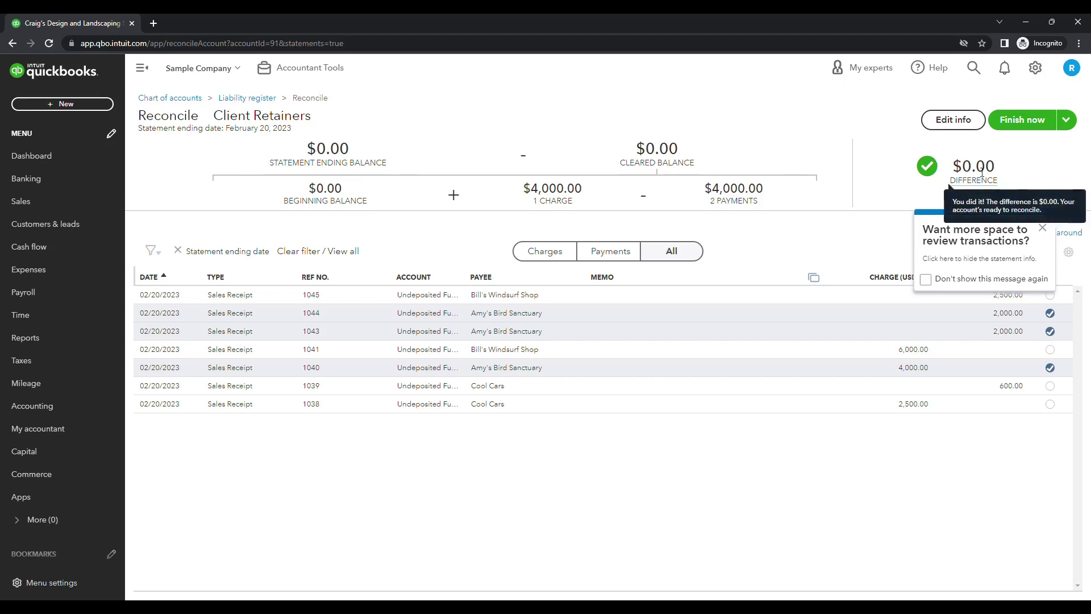
pyautogui.click(1026, 126)
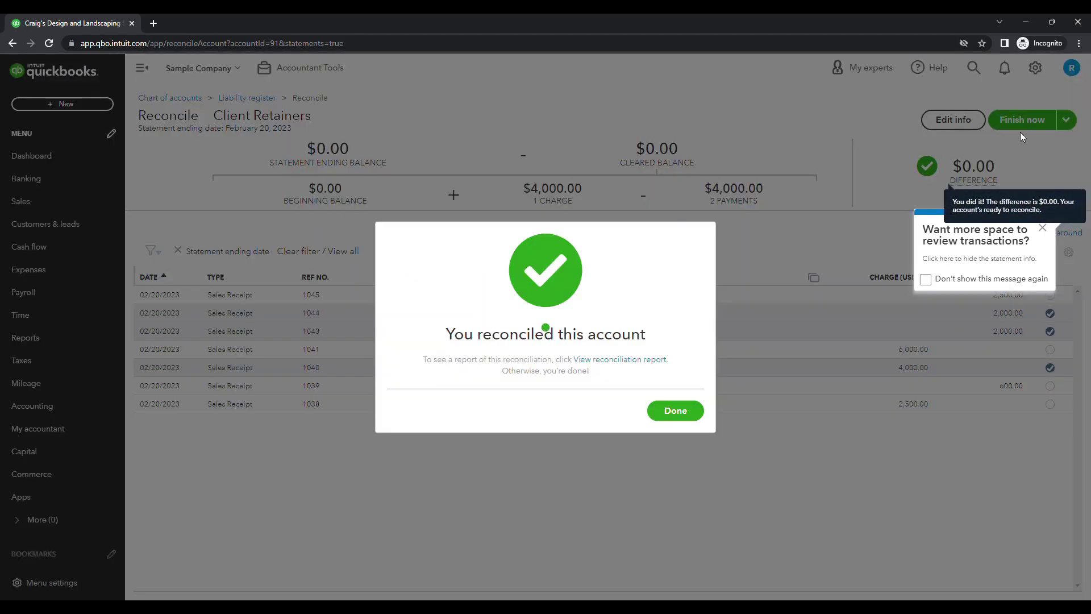
pyautogui.click(682, 407)
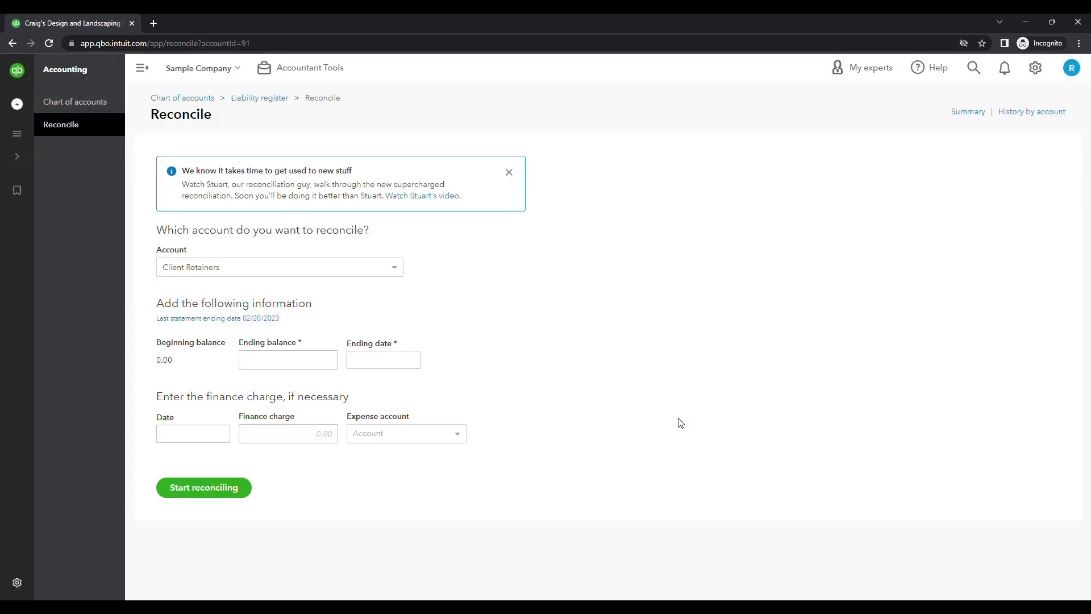
# Reopen the Client Retainer Summary custom report to review the uncleared retainers after the reconciliation
pyautogui.moveTo(25, 79)
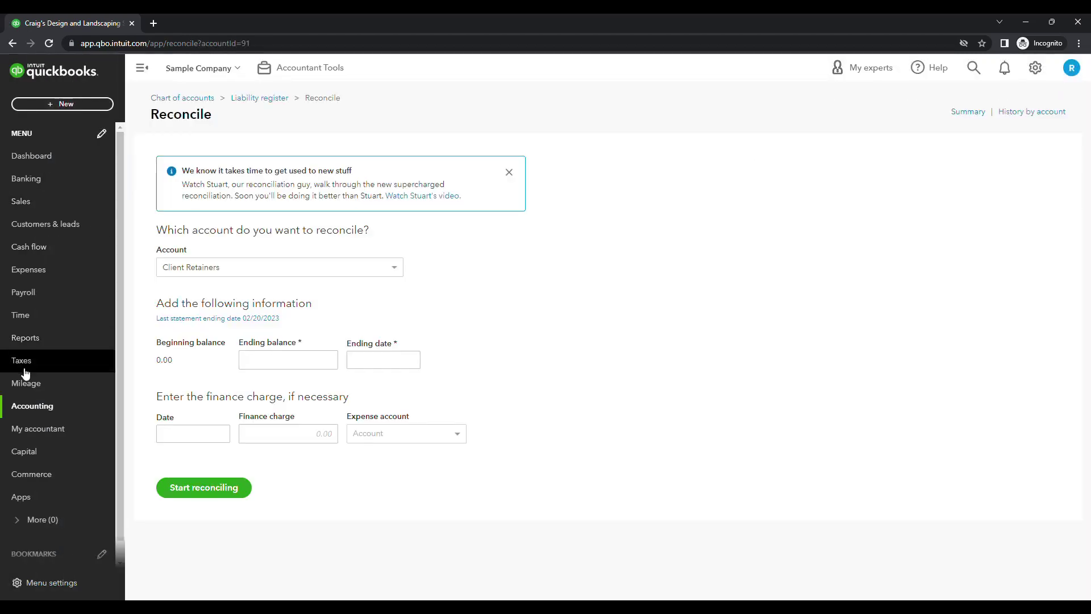
pyautogui.click(36, 341)
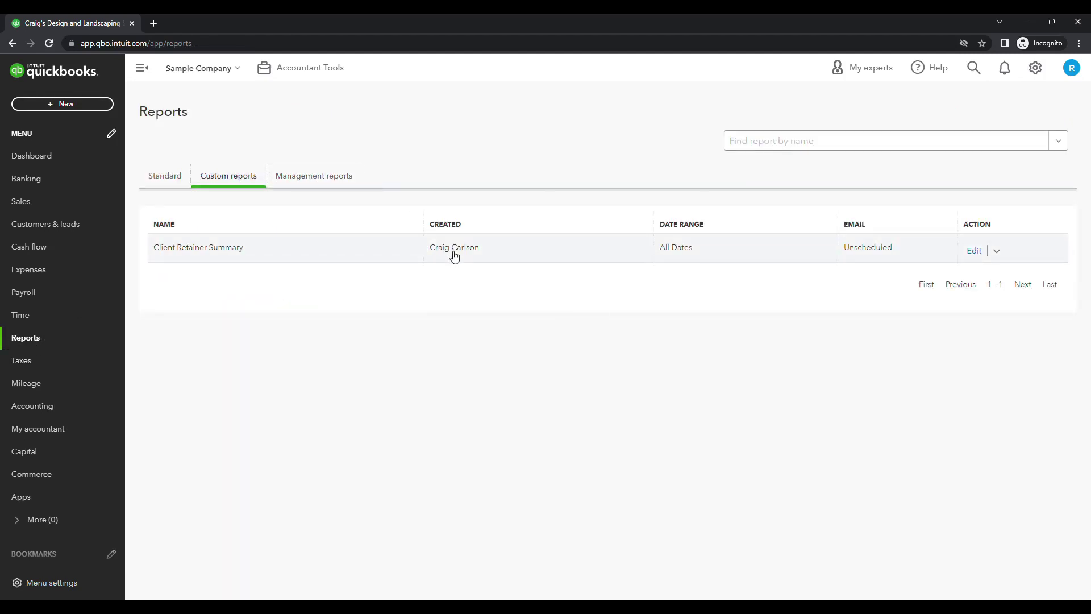
pyautogui.click(244, 251)
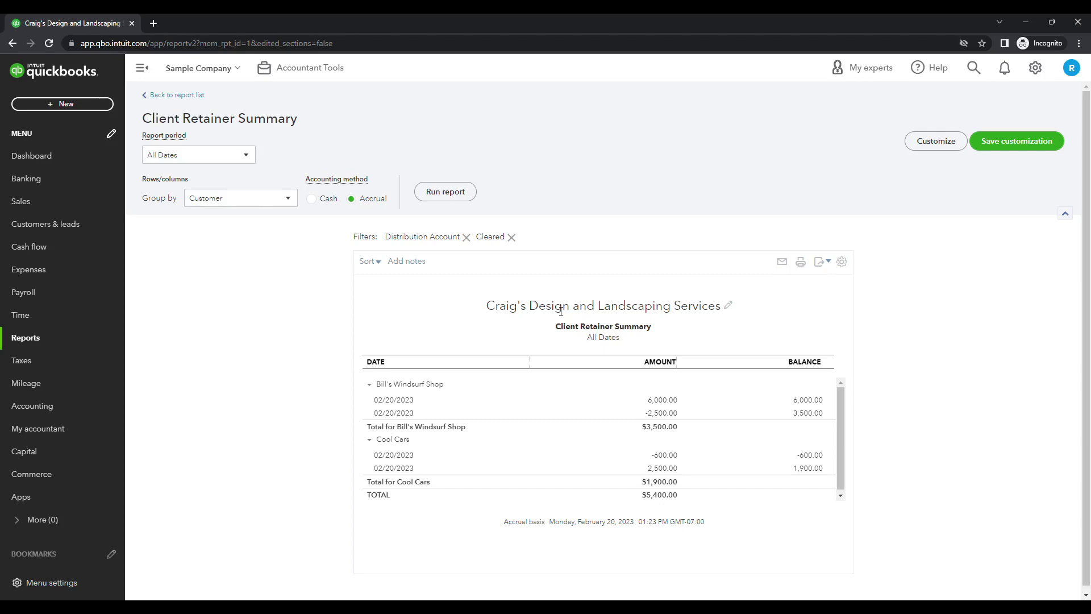